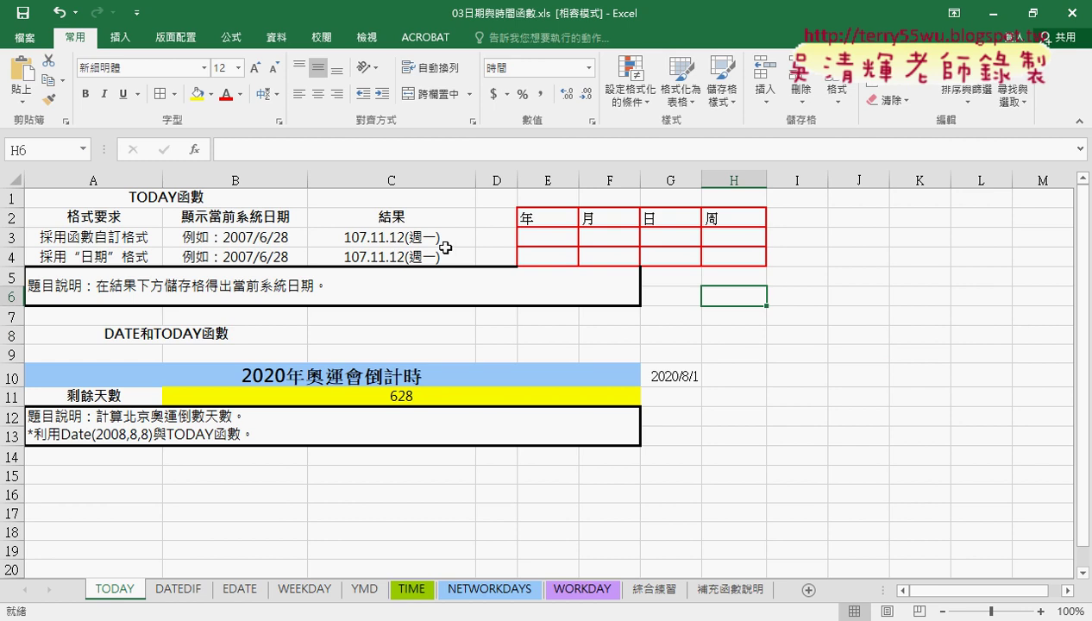
- Zoom the TODAY sheet to 120% and review C3's TODAY formula and the empty E3–H3 cells
{"action": "left_click", "coordinate": [1042, 612]}
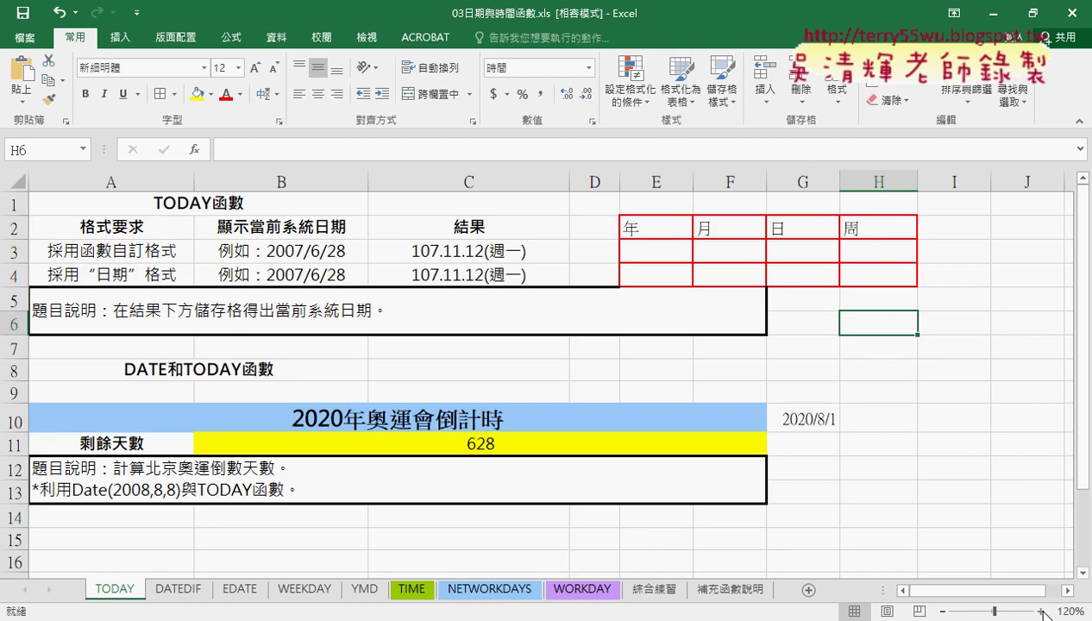
{"action": "left_click", "coordinate": [466, 250]}
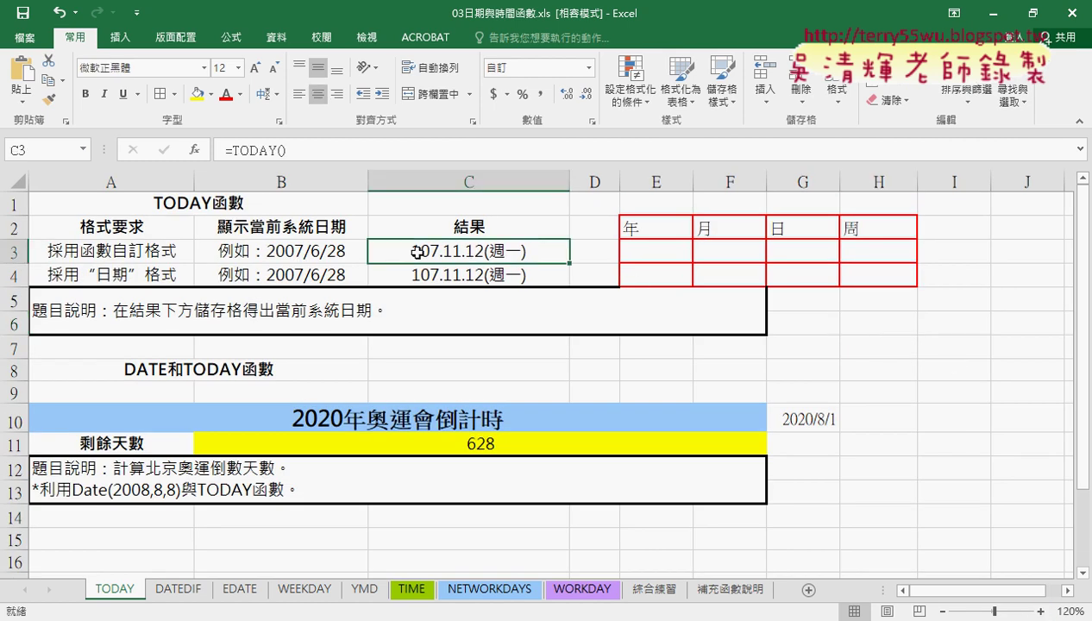
{"action": "left_click", "coordinate": [664, 256]}
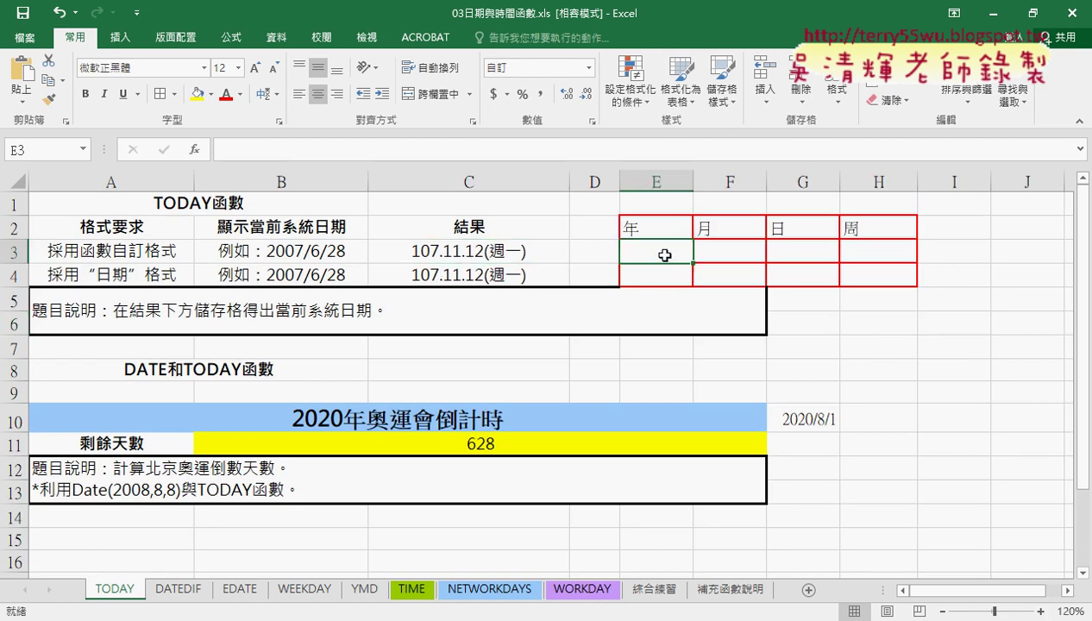
{"action": "left_click", "coordinate": [742, 250]}
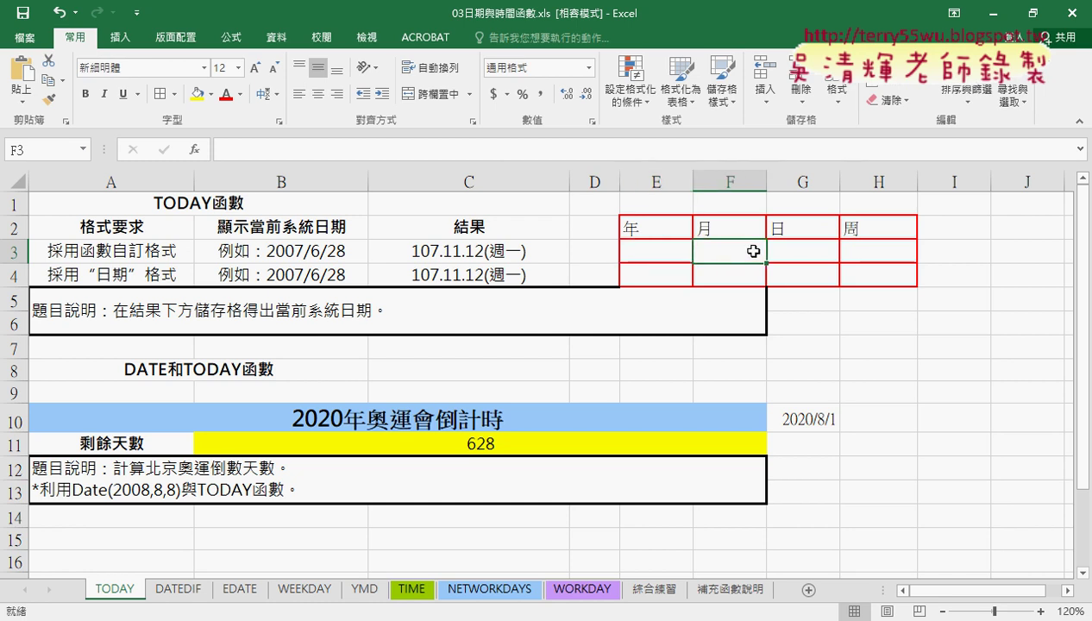
{"action": "left_click", "coordinate": [790, 248]}
{"action": "left_click", "coordinate": [900, 250]}
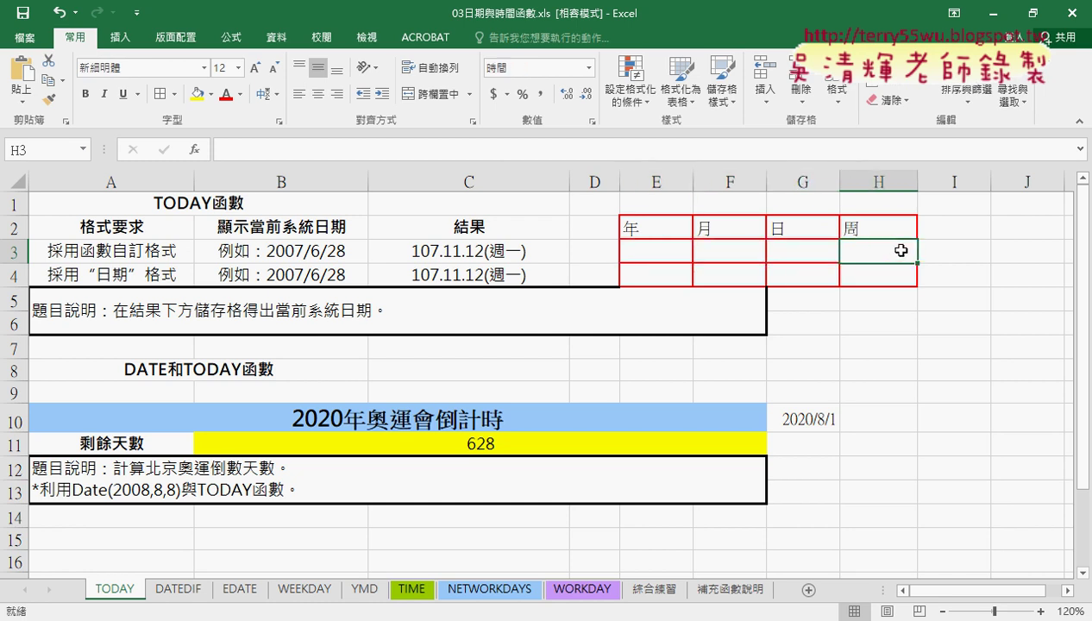
{"action": "left_click", "coordinate": [665, 245]}
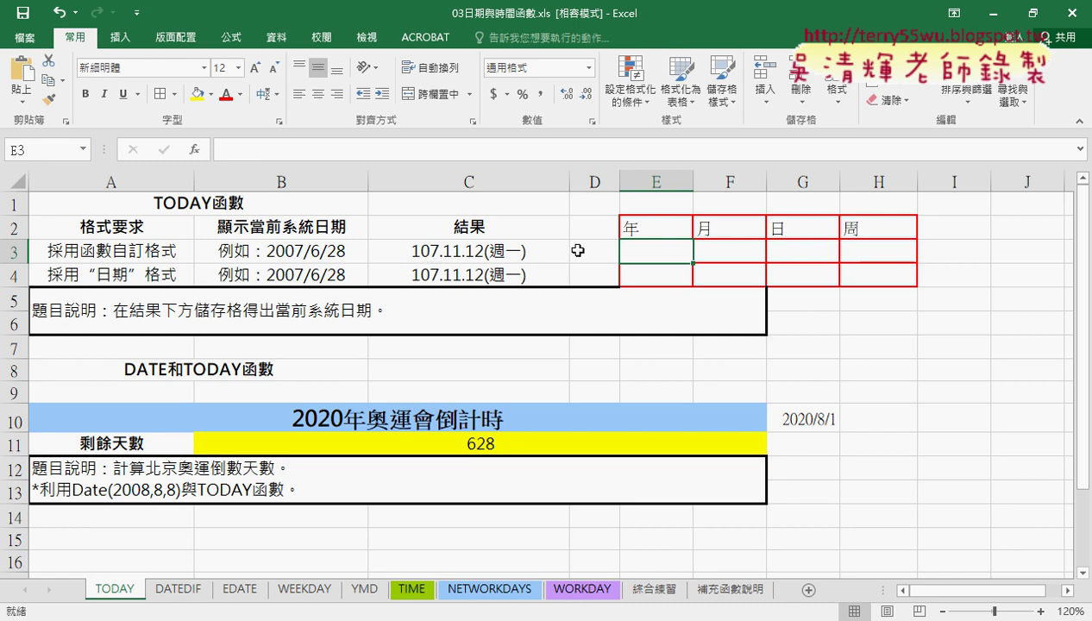
{"action": "left_click", "coordinate": [201, 151]}
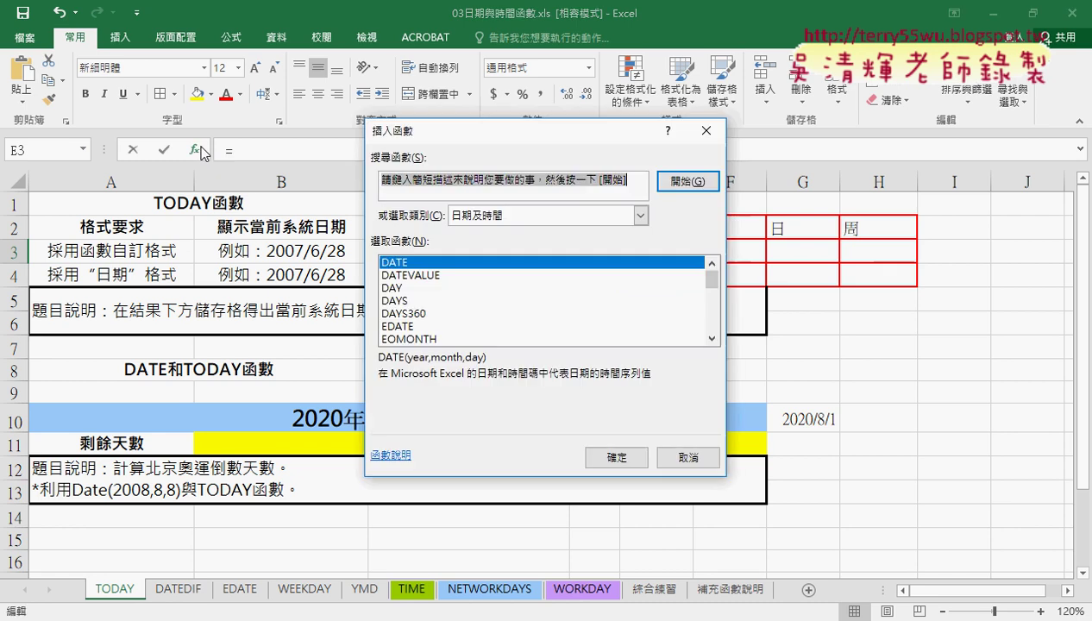
{"action": "left_click", "coordinate": [494, 218]}
{"action": "left_click", "coordinate": [499, 344]}
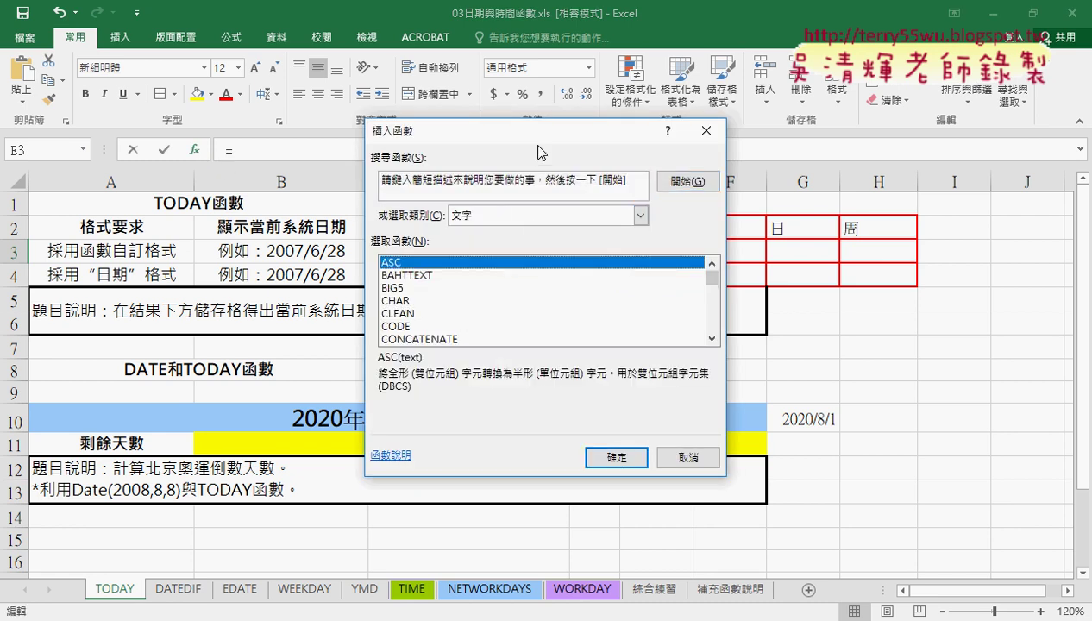
{"action": "left_click_drag", "start_coordinate": [530, 132], "coordinate": [772, 259]}
{"action": "left_click_drag", "start_coordinate": [624, 270], "coordinate": [583, 112]}
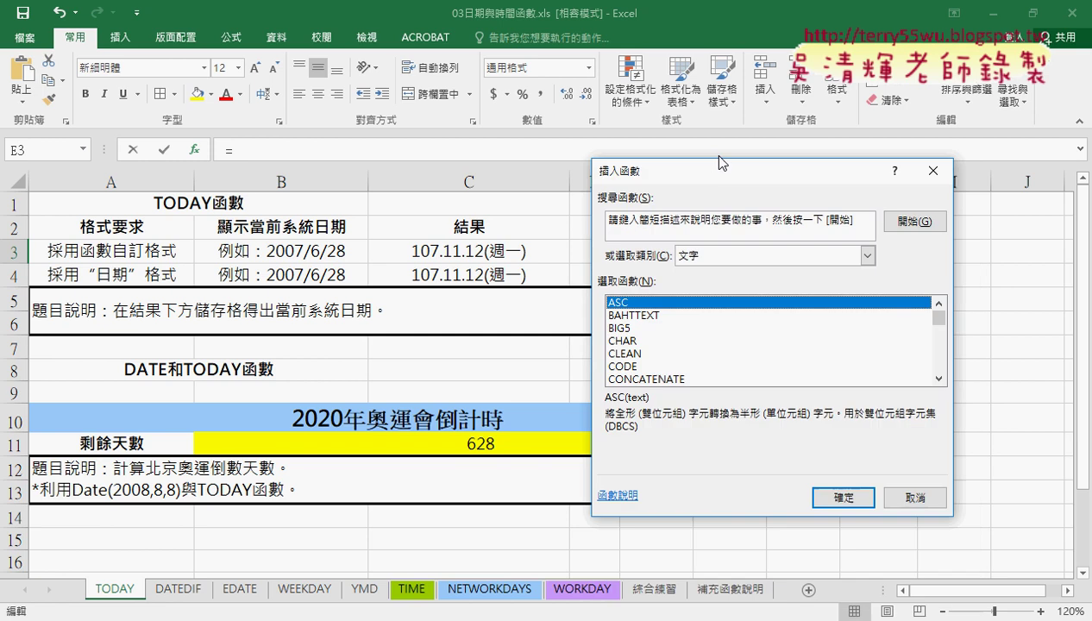
{"action": "left_click_drag", "start_coordinate": [912, 245], "coordinate": [911, 266]}
{"action": "left_click", "coordinate": [647, 234]}
{"action": "double_click", "coordinate": [649, 244]}
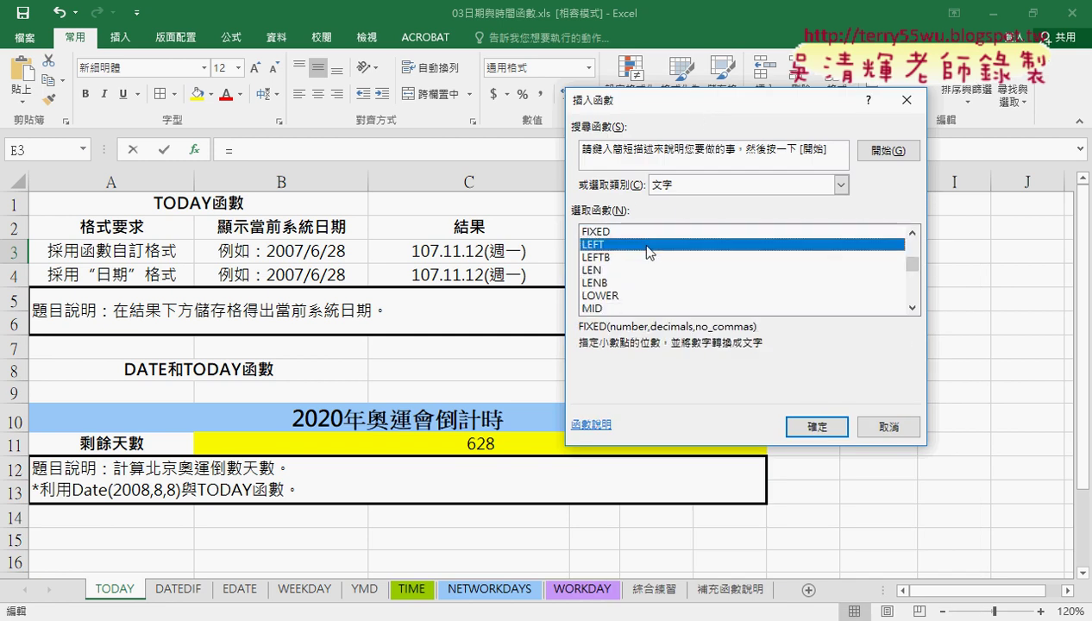
{"action": "left_click", "coordinate": [498, 250]}
{"action": "left_click", "coordinate": [731, 250]}
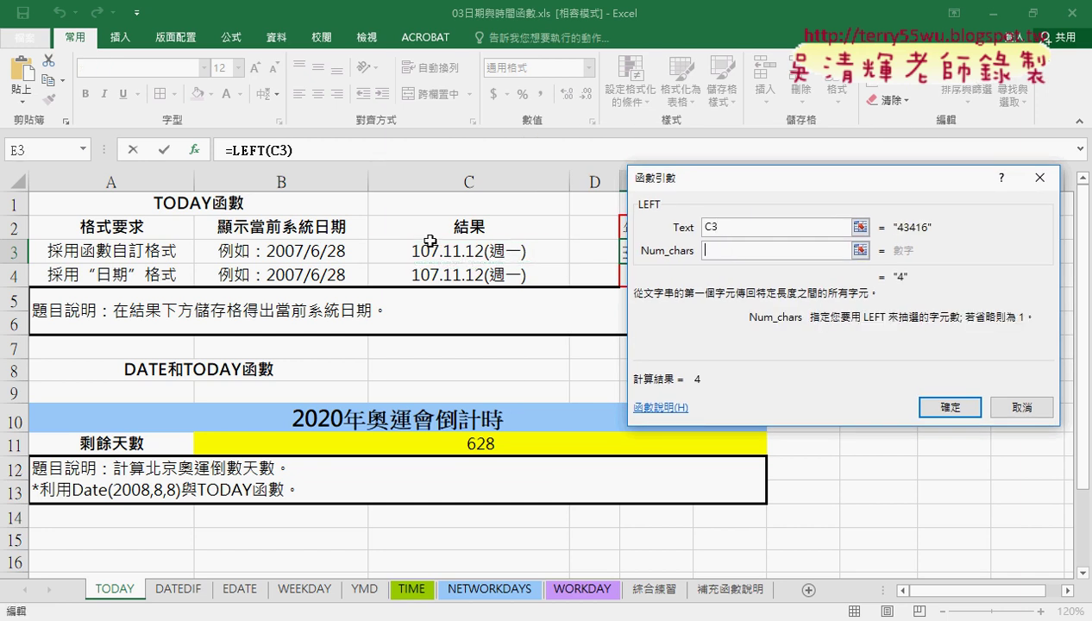
{"action": "type", "text": "3"}
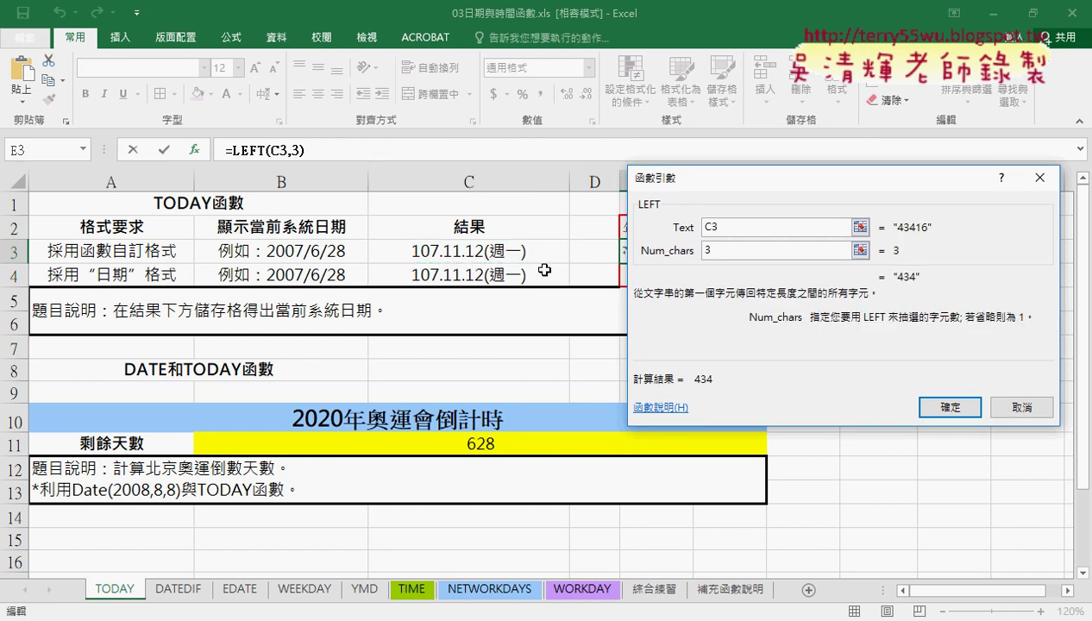
{"action": "left_click", "coordinate": [949, 408]}
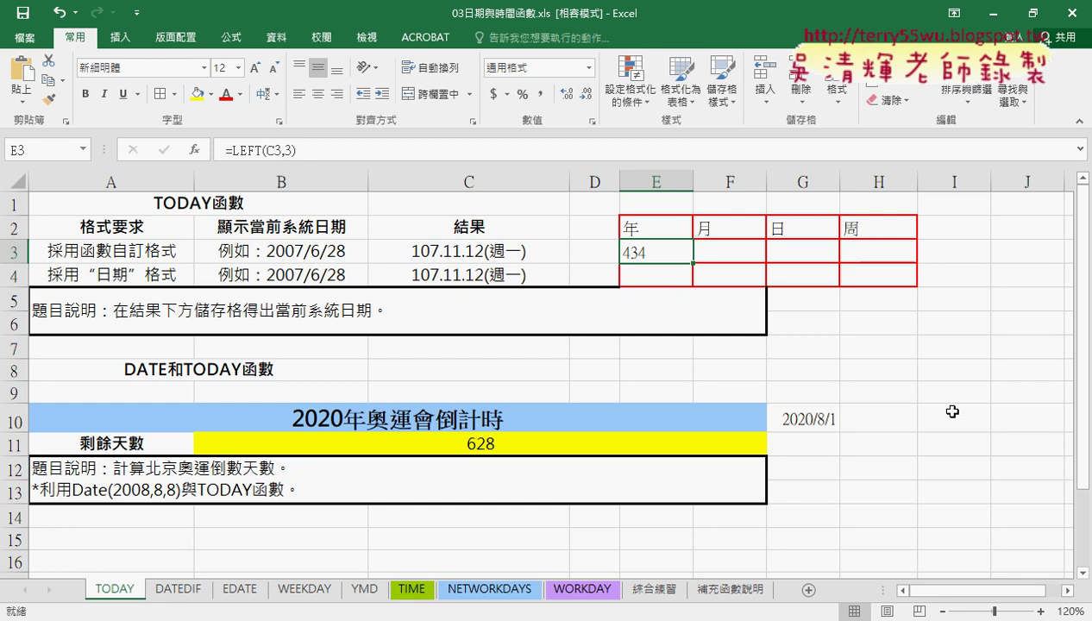
{"action": "key", "text": "Delete"}
- Enter =YEAR(C3)-1911 in E3 from the Date & Time functions
{"action": "left_click", "coordinate": [195, 149]}
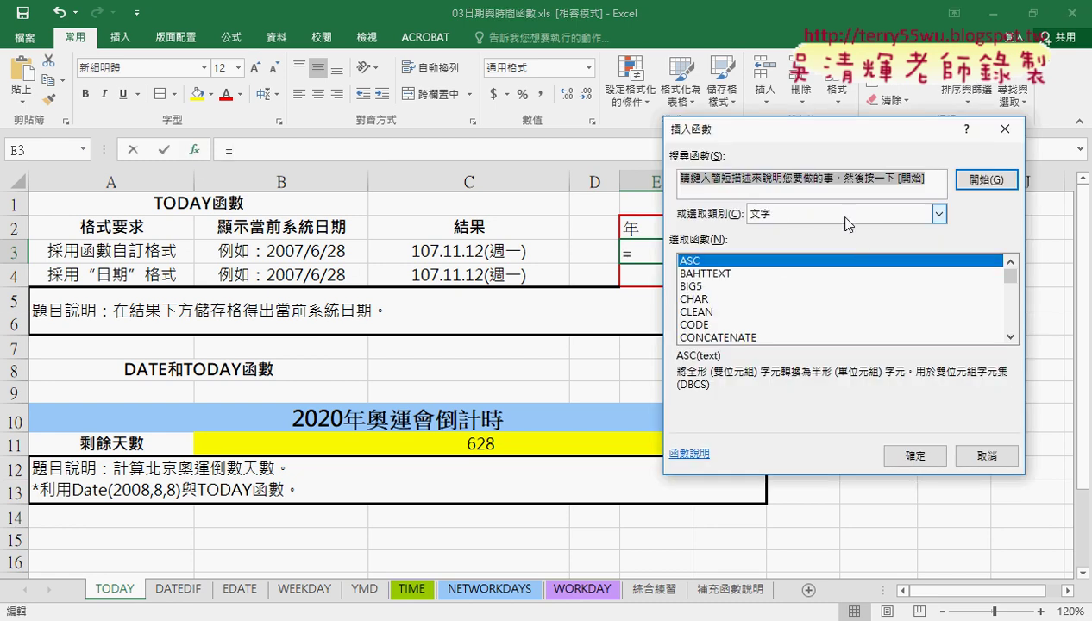
{"action": "left_click", "coordinate": [939, 214]}
{"action": "left_click", "coordinate": [827, 270]}
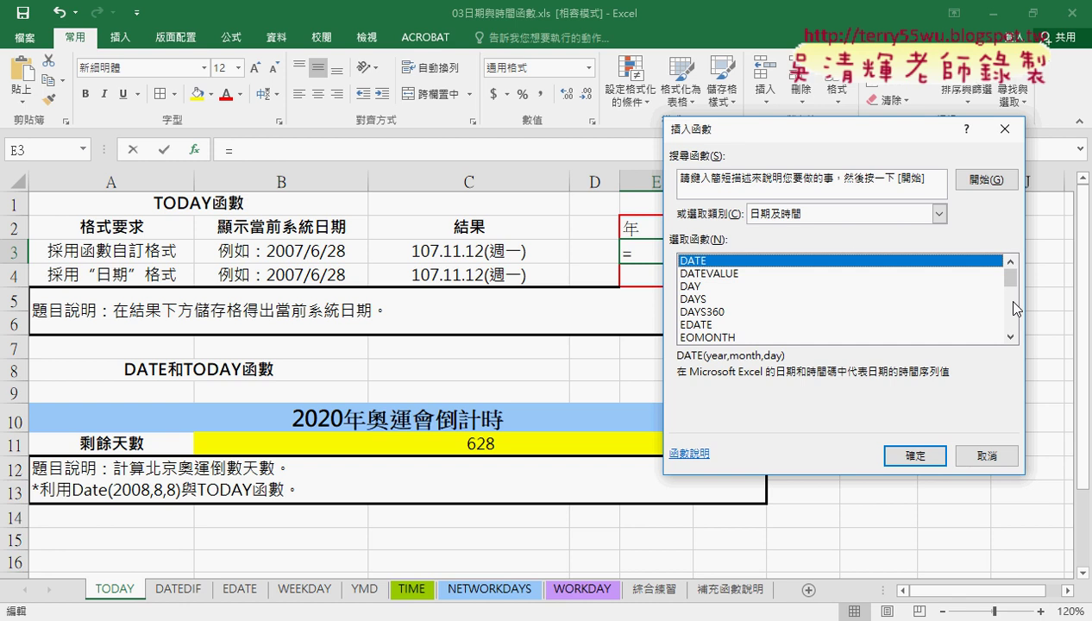
{"action": "left_click_drag", "start_coordinate": [1010, 283], "coordinate": [1006, 333]}
{"action": "double_click", "coordinate": [704, 325]}
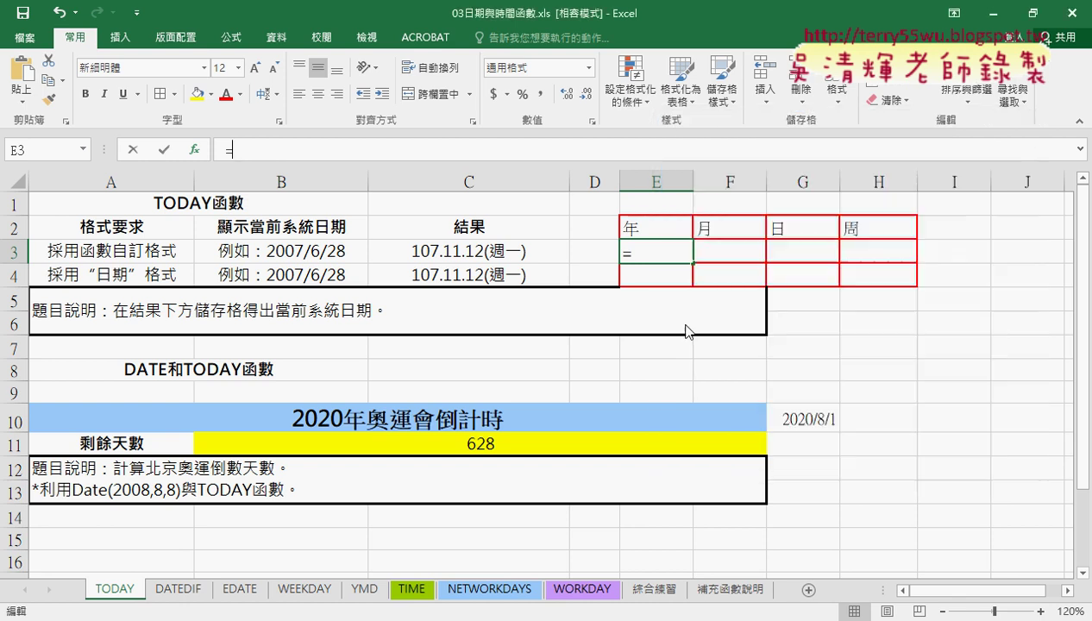
{"action": "left_click", "coordinate": [482, 250]}
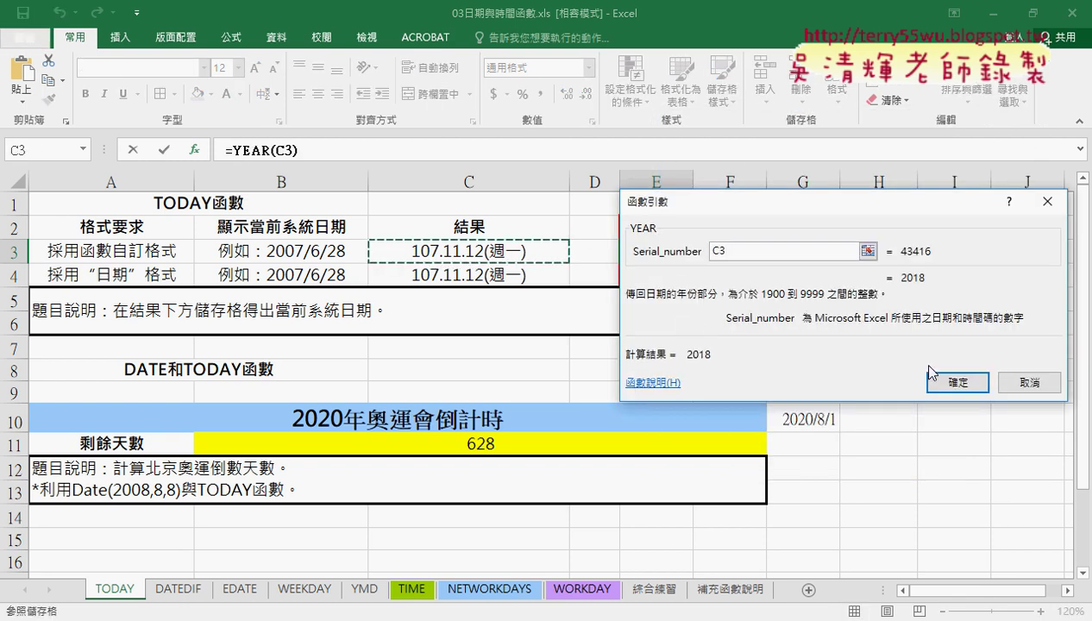
{"action": "left_click", "coordinate": [959, 384]}
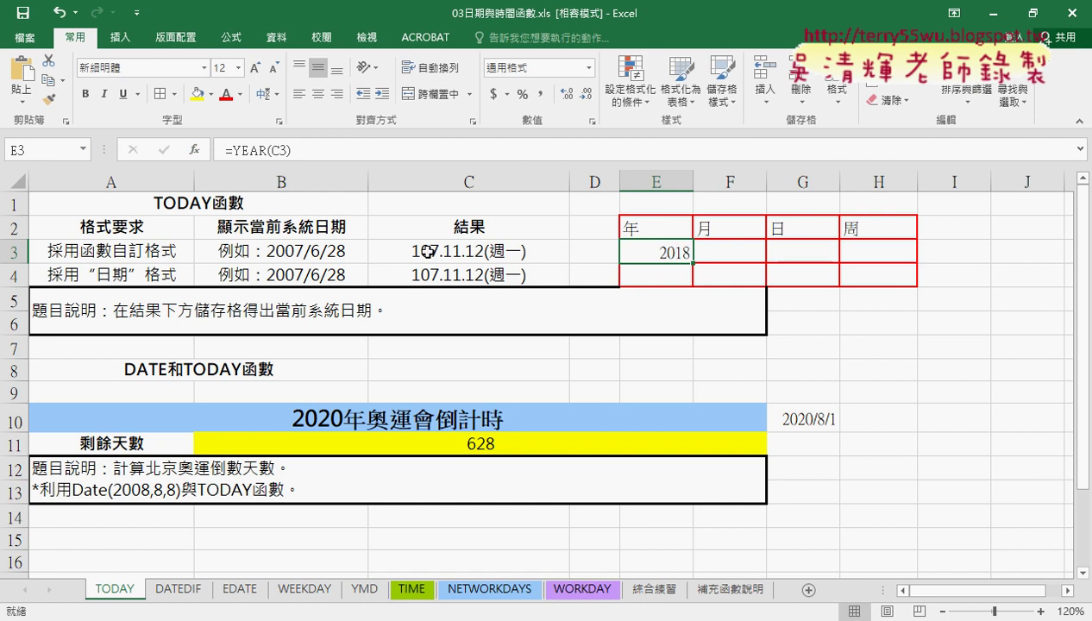
{"action": "left_click", "coordinate": [409, 153]}
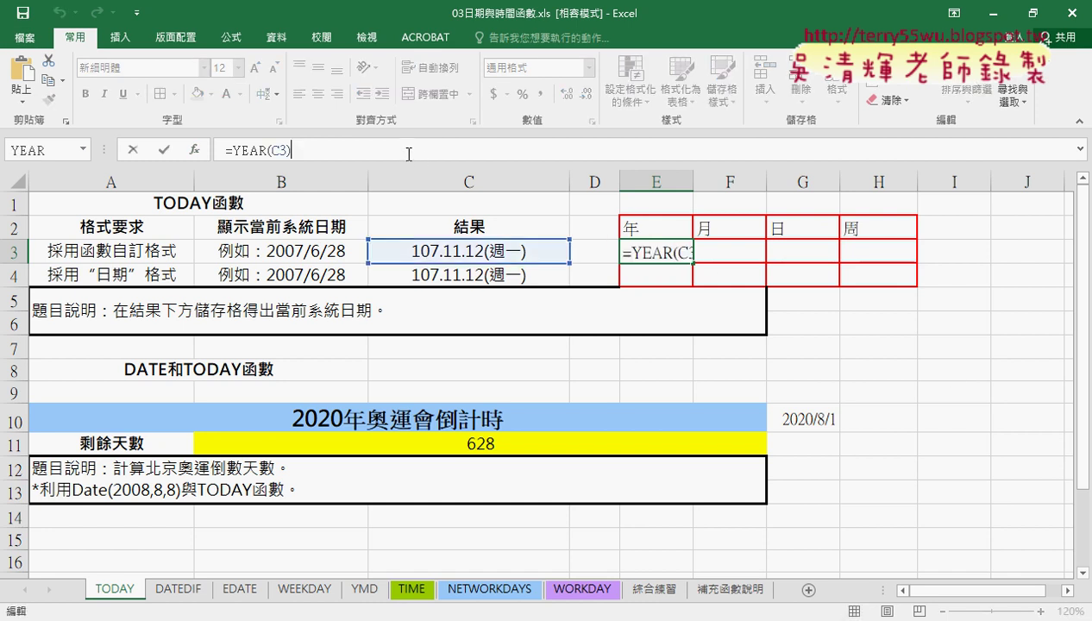
{"action": "type", "text": "-1911"}
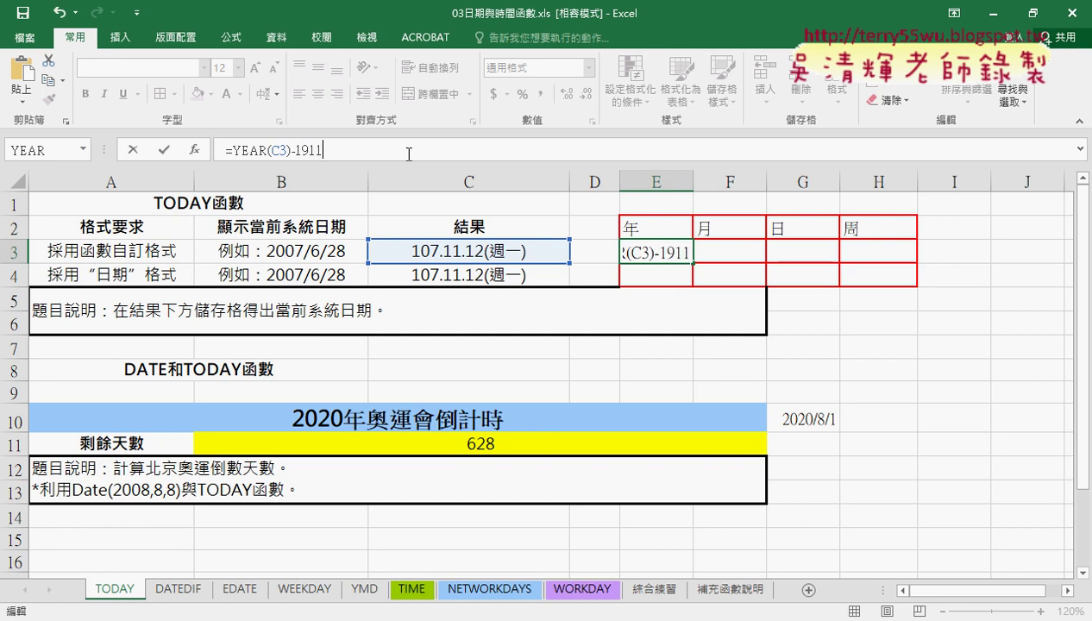
{"action": "key", "text": "Return"}
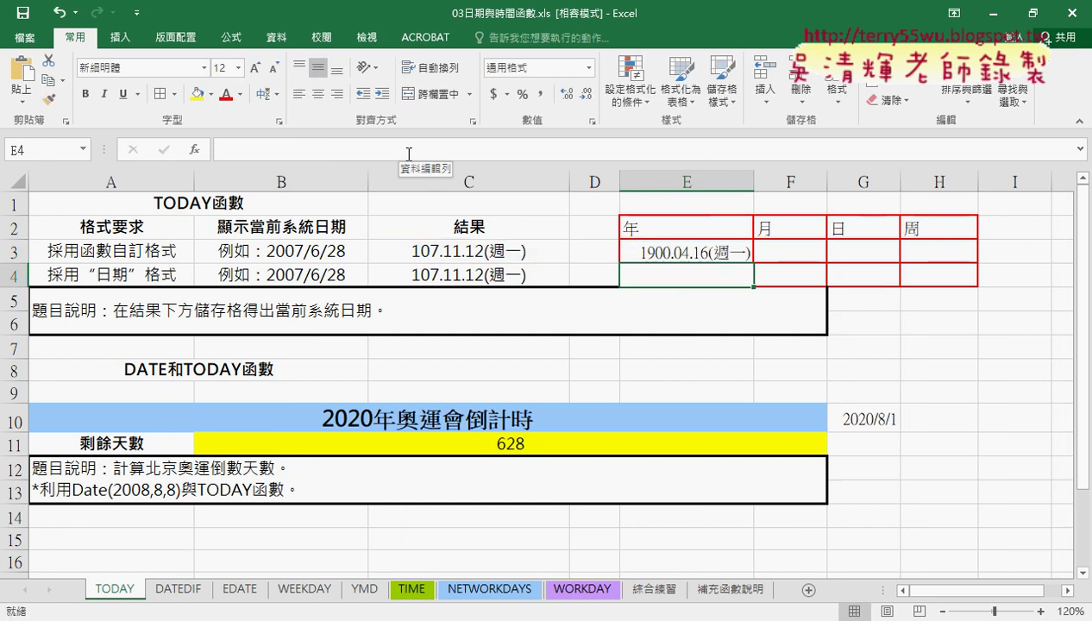
- Format E3 as General so it shows 107, and narrow column E
{"action": "left_click", "coordinate": [697, 252]}
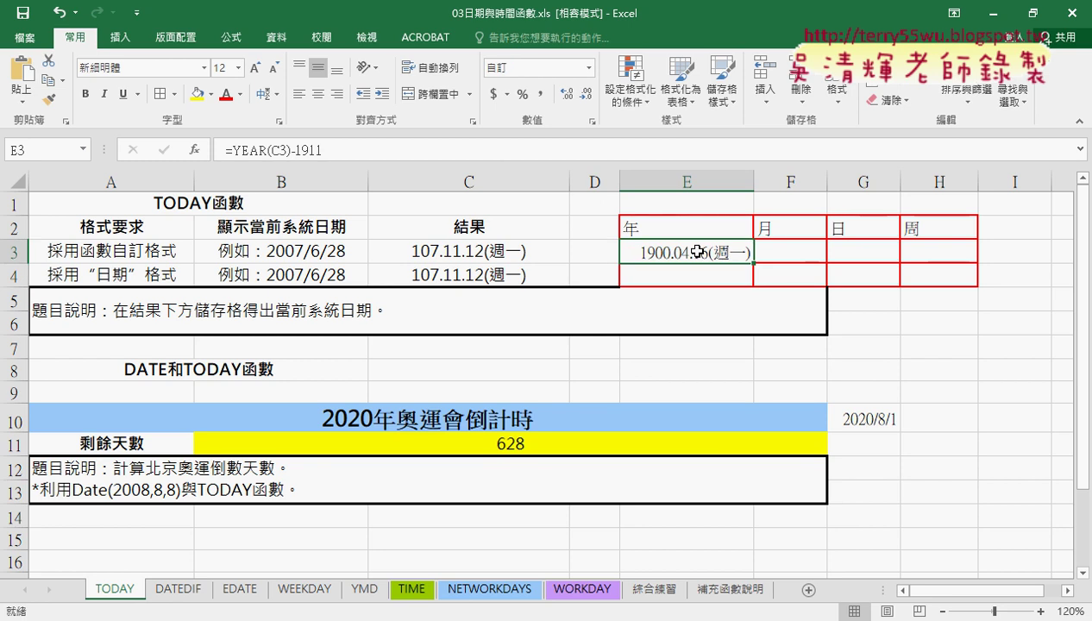
{"action": "right_click", "coordinate": [697, 251]}
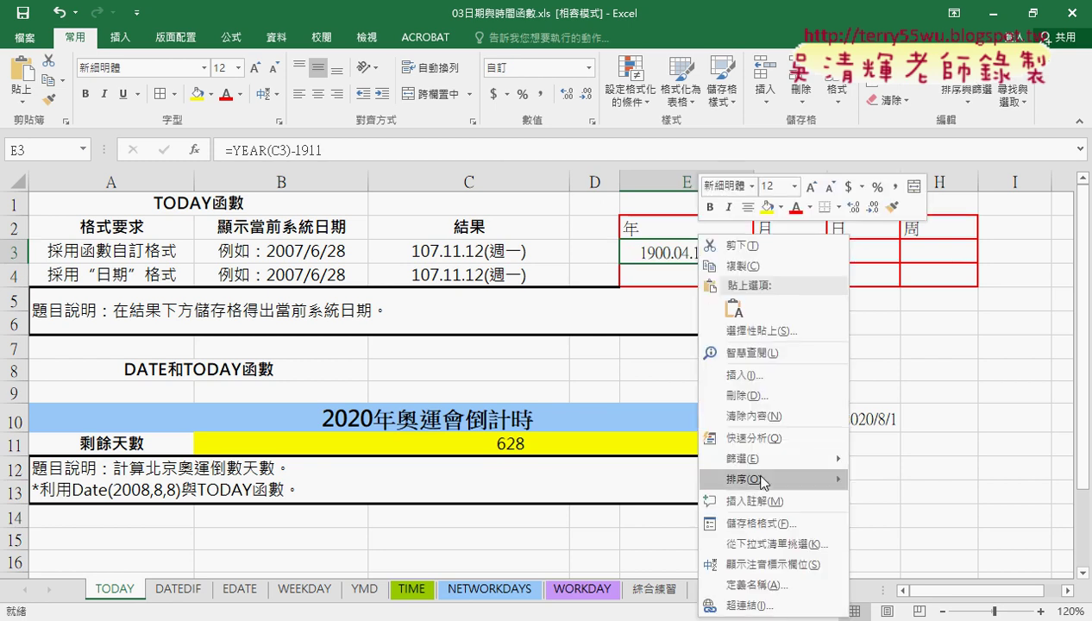
{"action": "left_click", "coordinate": [761, 522]}
{"action": "left_click", "coordinate": [563, 204]}
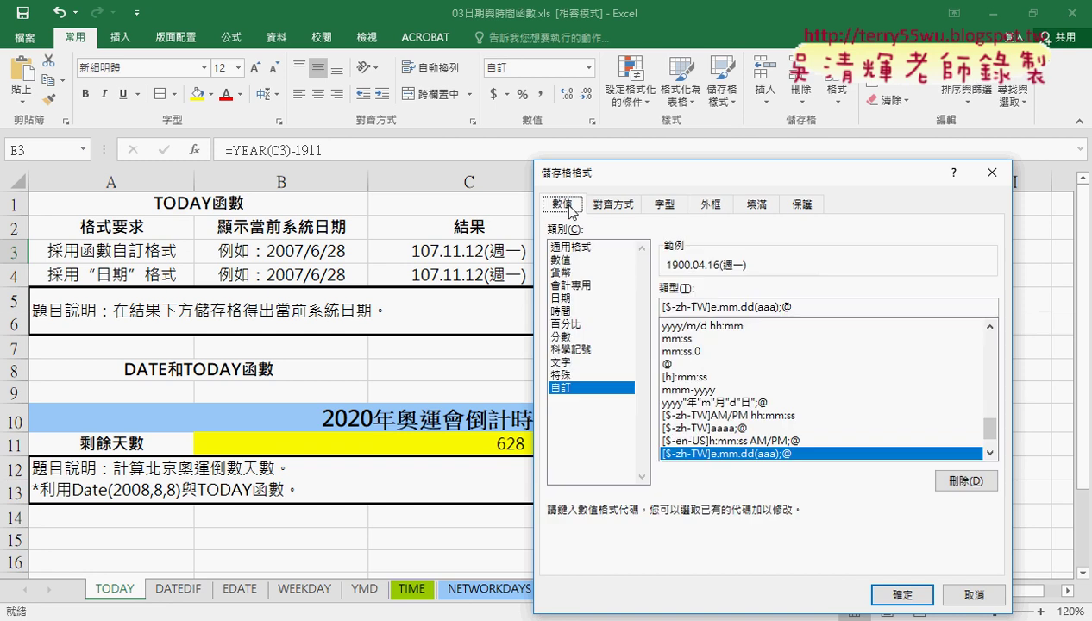
{"action": "left_click", "coordinate": [571, 247]}
{"action": "left_click", "coordinate": [901, 595]}
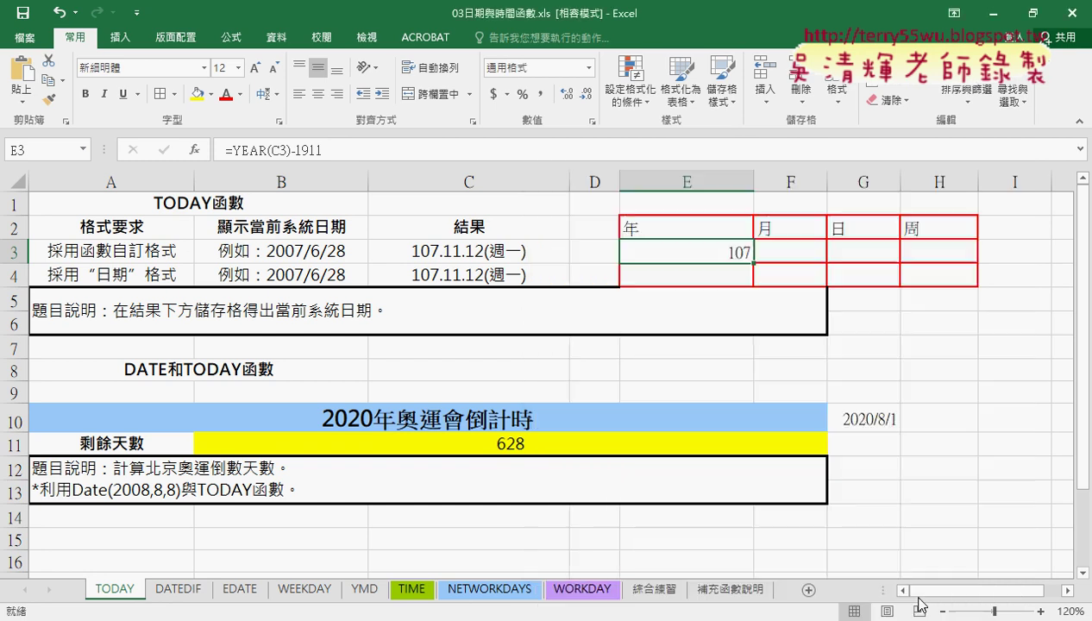
{"action": "left_click_drag", "start_coordinate": [754, 181], "coordinate": [710, 180]}
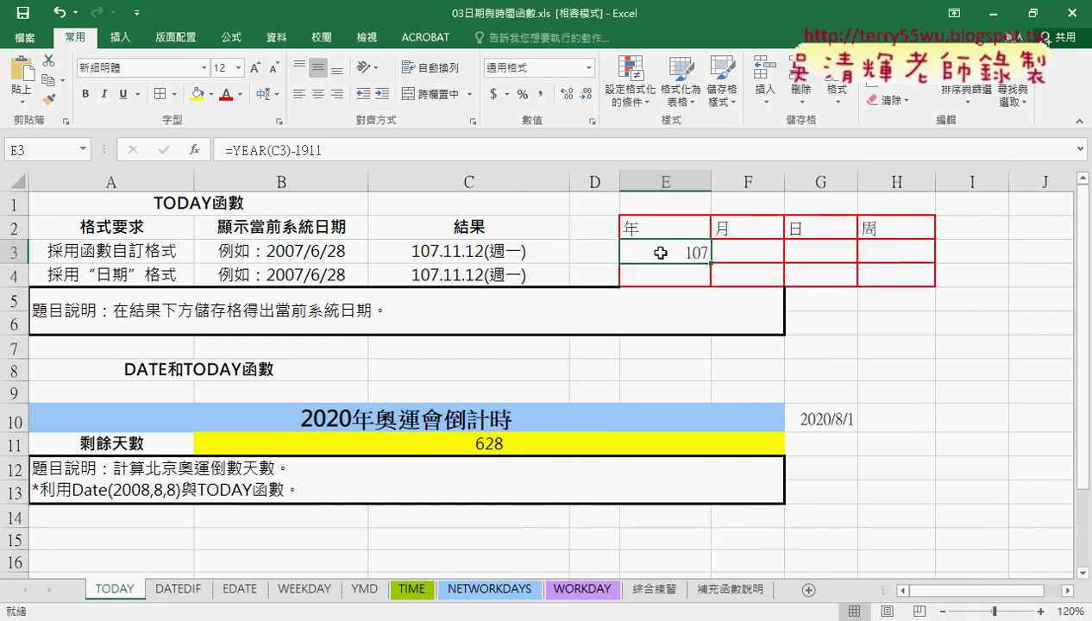
- Enter =MONTH(C3) in F3 so it shows 11
{"action": "left_click", "coordinate": [757, 249]}
{"action": "left_click", "coordinate": [193, 152]}
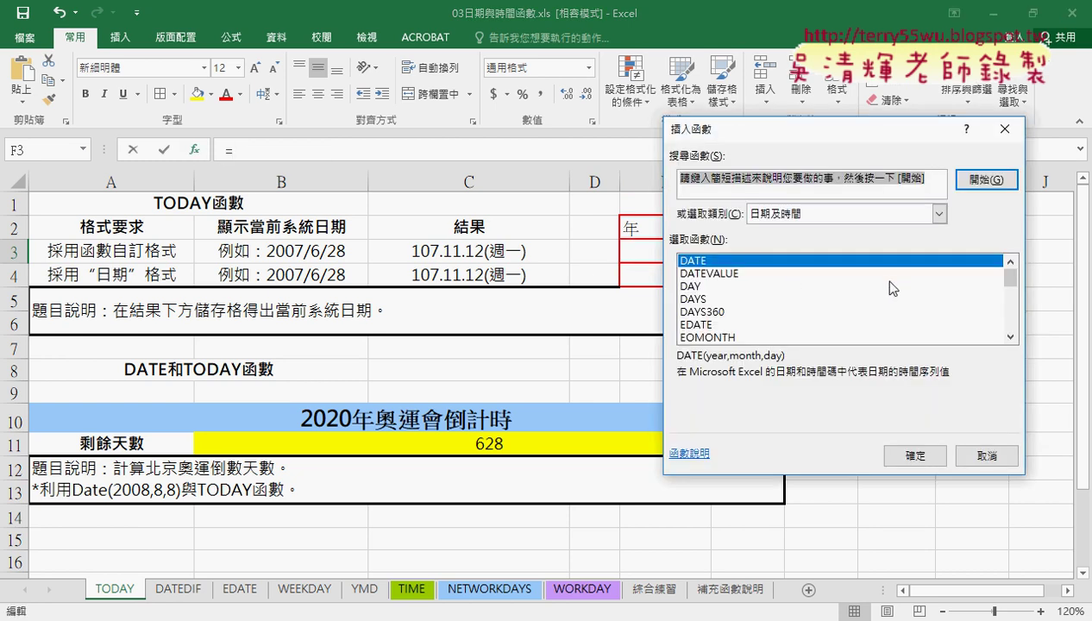
{"action": "left_click_drag", "start_coordinate": [1008, 275], "coordinate": [1008, 297]}
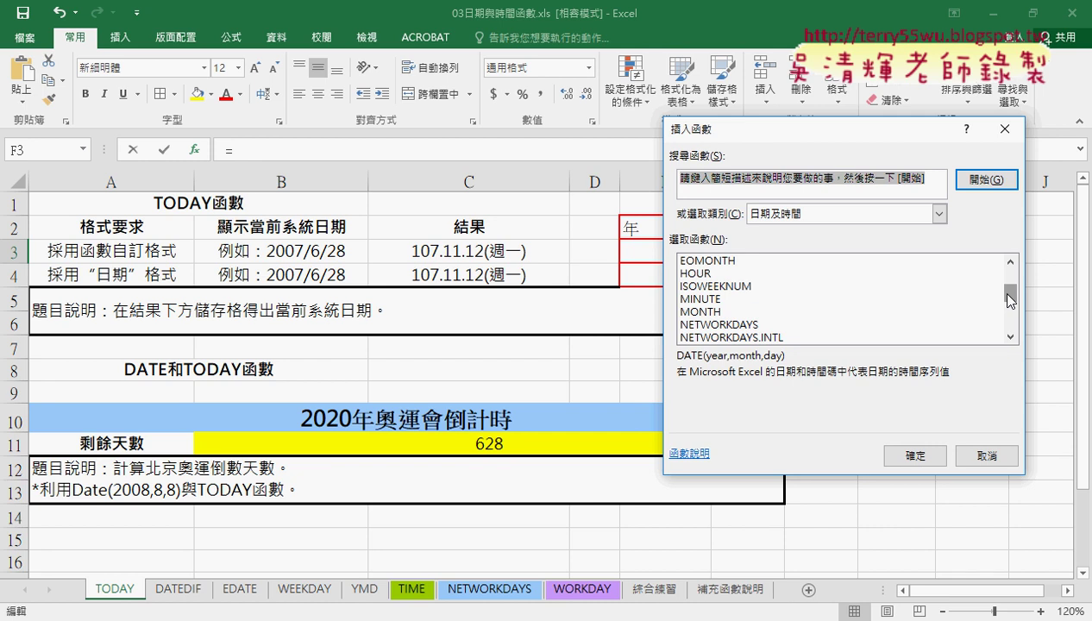
{"action": "double_click", "coordinate": [697, 313]}
{"action": "left_click", "coordinate": [462, 250]}
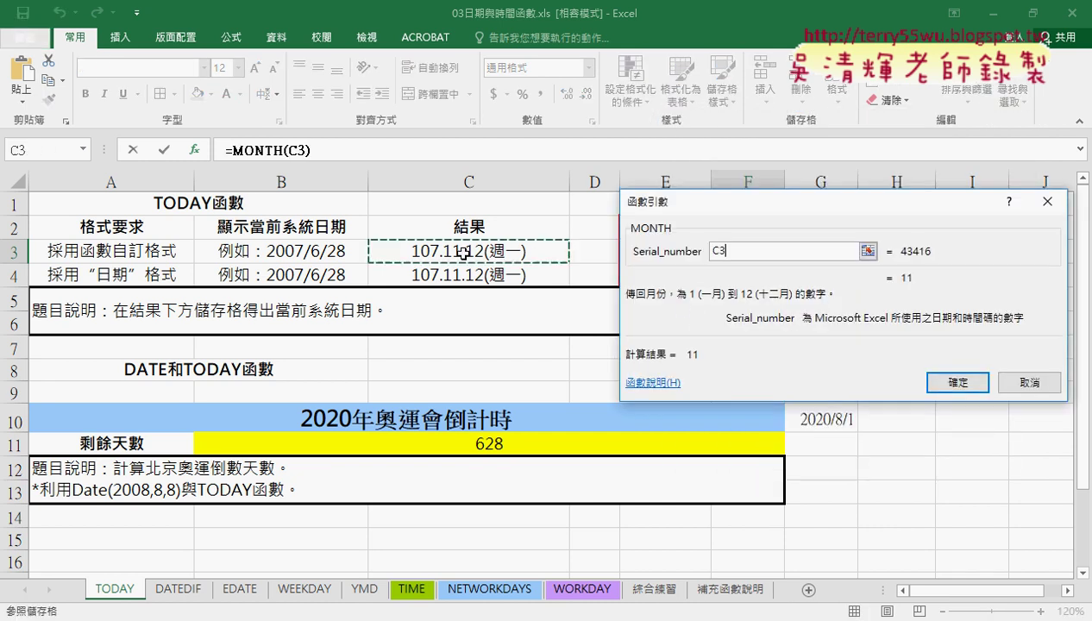
{"action": "left_click", "coordinate": [902, 385]}
- Enter =DAY(C3) in G3 so it shows 12
{"action": "left_click", "coordinate": [820, 247]}
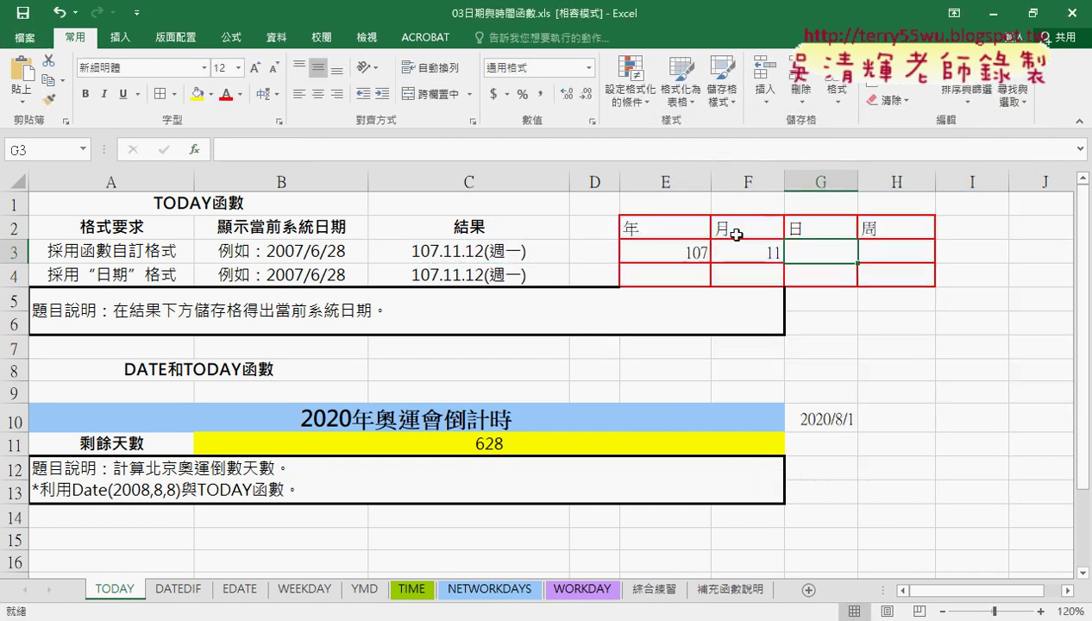
{"action": "left_click", "coordinate": [195, 152]}
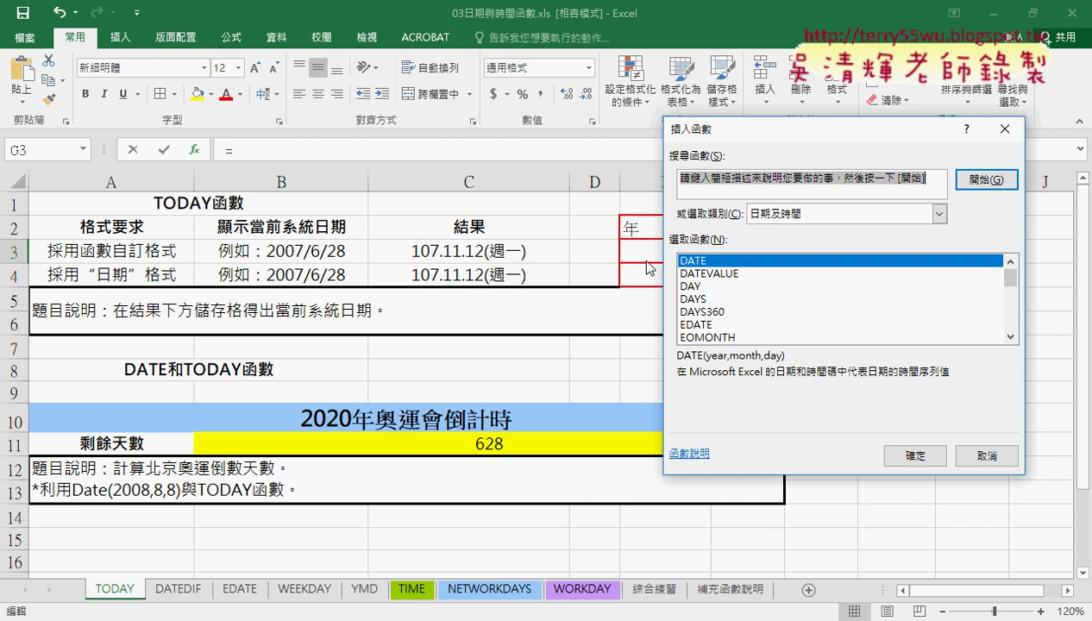
{"action": "double_click", "coordinate": [721, 287]}
{"action": "left_click", "coordinate": [488, 252]}
{"action": "left_click", "coordinate": [953, 384]}
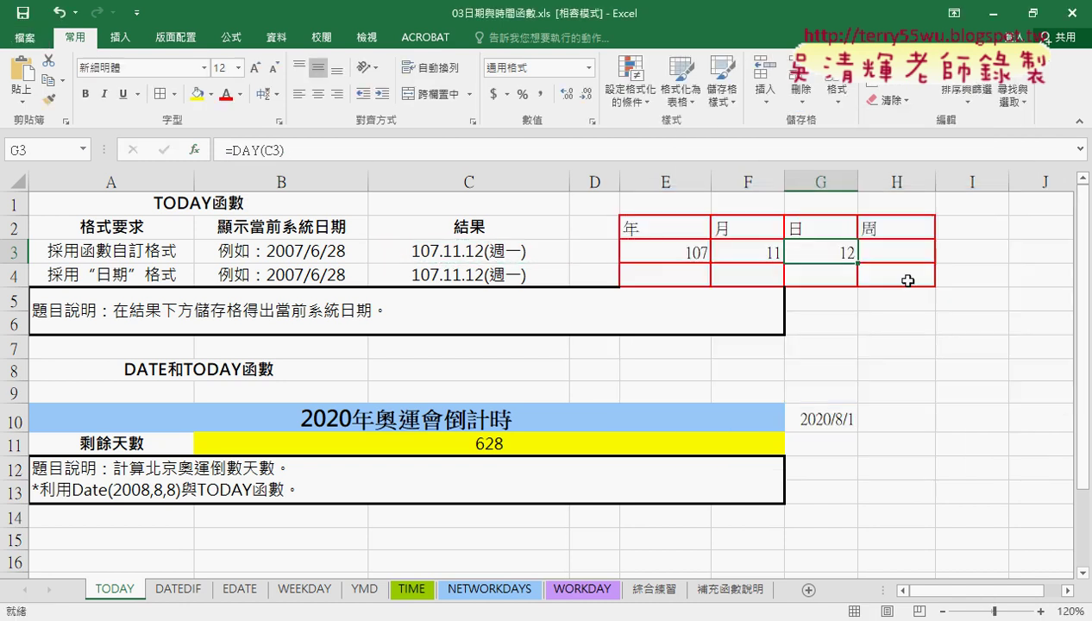
{"action": "left_click", "coordinate": [897, 252]}
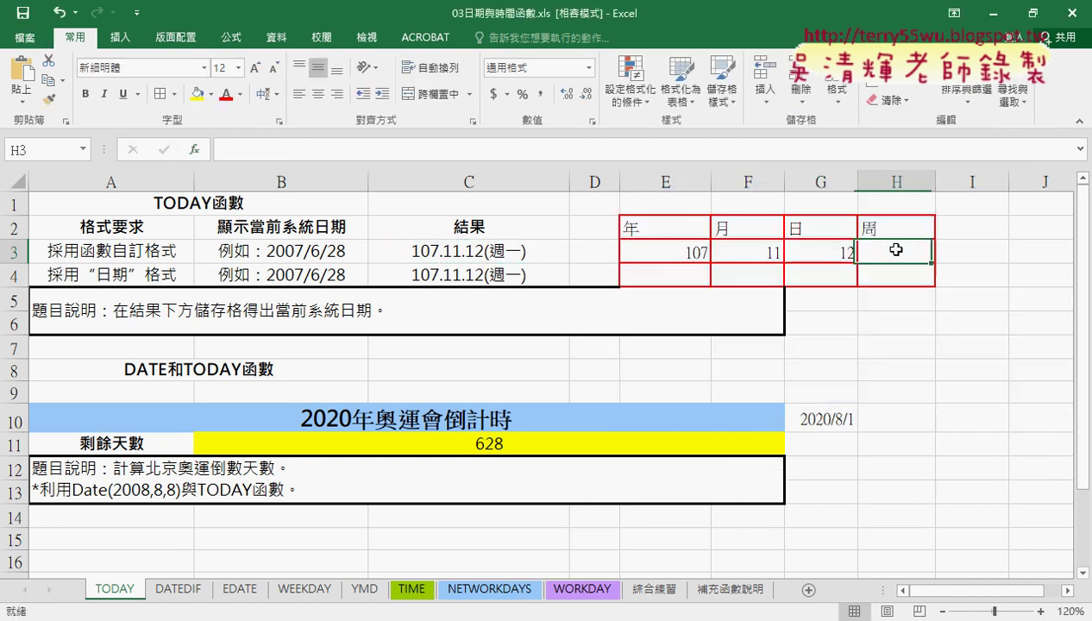
- Enter =WEEKDAY(C3) in H3 through the function wizard
{"action": "left_click", "coordinate": [195, 150]}
{"action": "left_click_drag", "start_coordinate": [1010, 278], "coordinate": [1014, 325]}
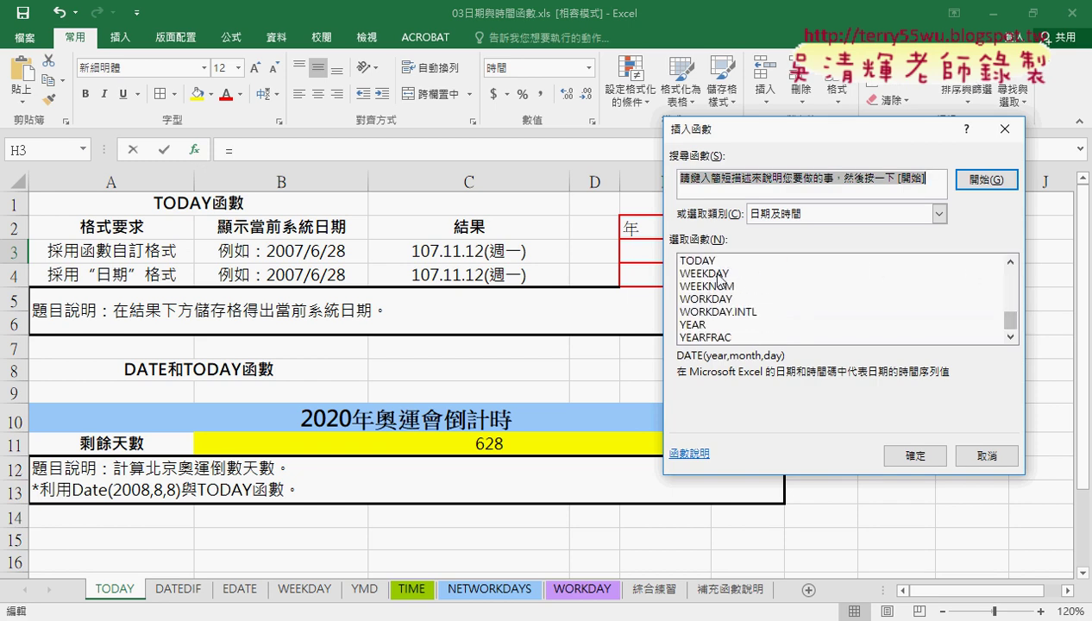
{"action": "double_click", "coordinate": [710, 271]}
{"action": "left_click", "coordinate": [457, 248]}
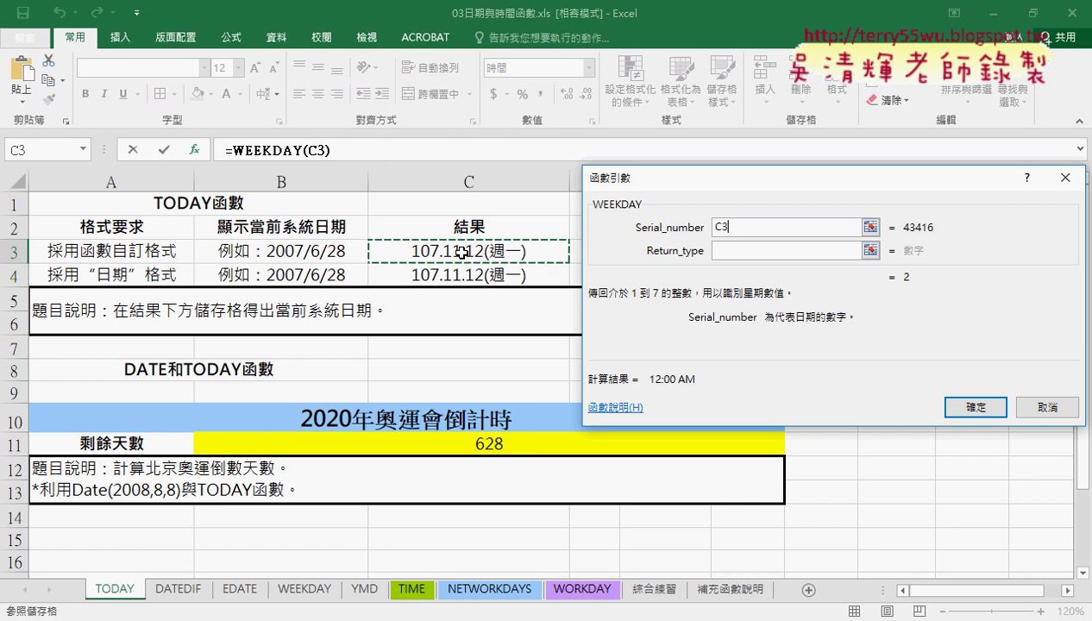
{"action": "left_click", "coordinate": [972, 405]}
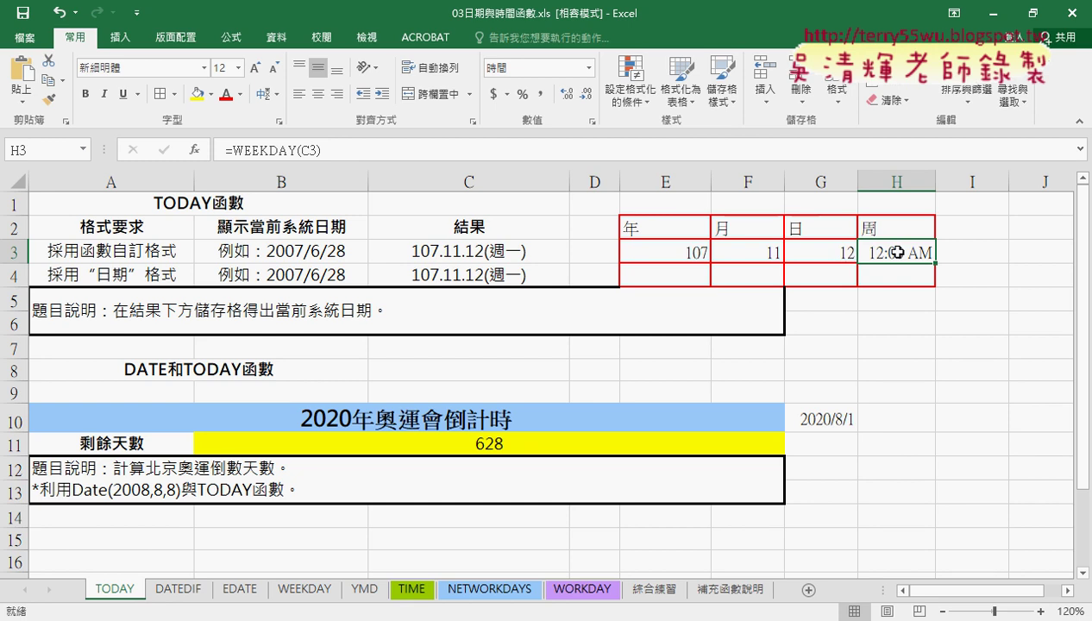
- Give H3 the 星期三 date format so it displays 星期一
{"action": "right_click", "coordinate": [897, 252]}
{"action": "left_click", "coordinate": [941, 517]}
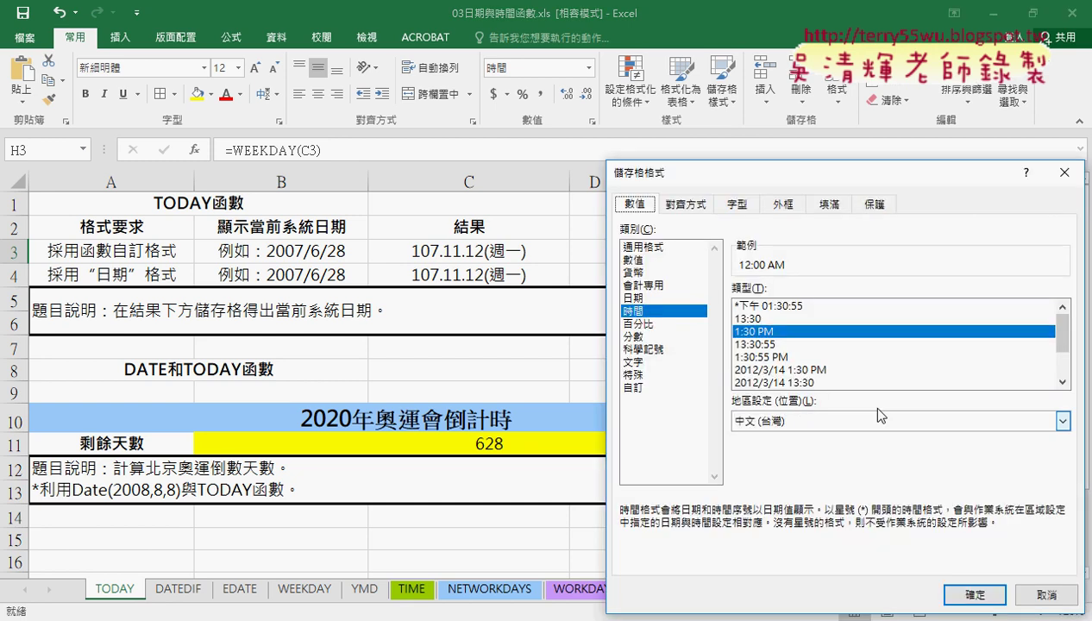
{"action": "left_click", "coordinate": [646, 298]}
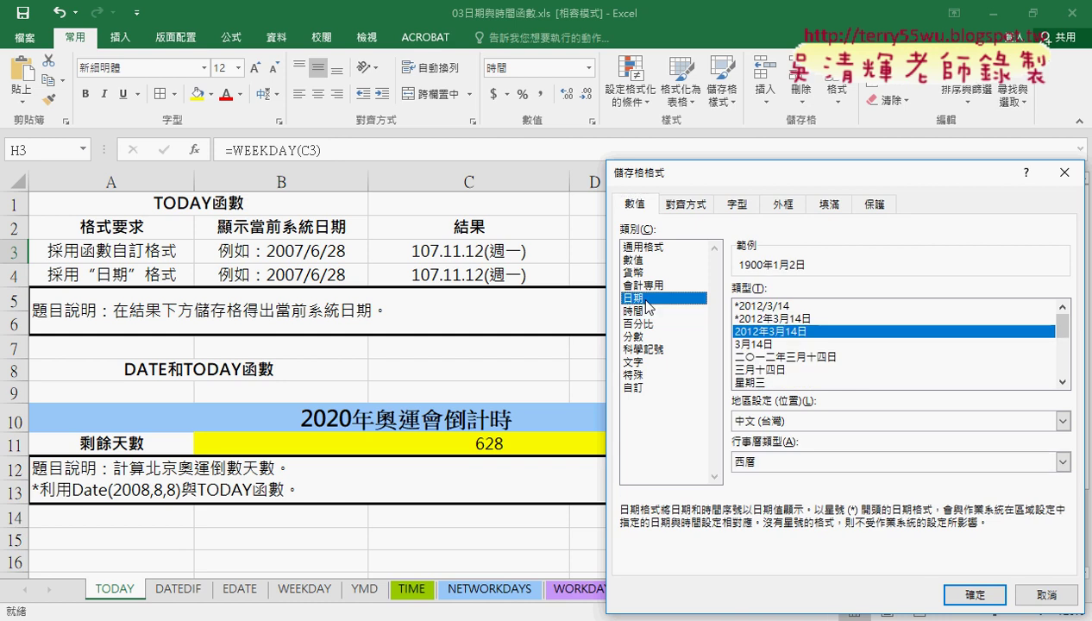
{"action": "left_click", "coordinate": [763, 382]}
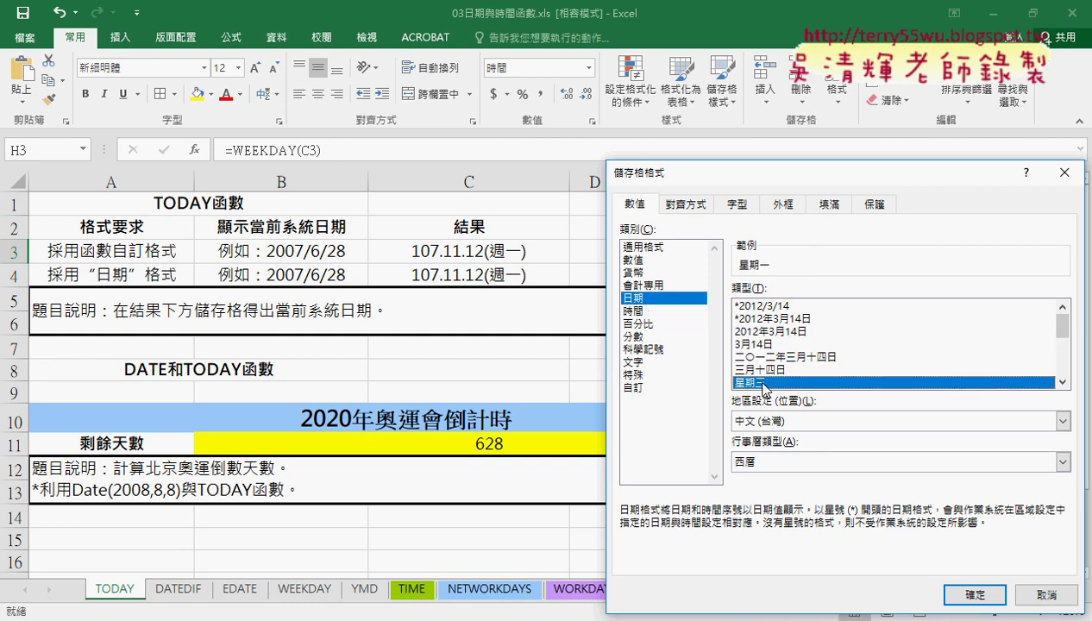
{"action": "left_click", "coordinate": [972, 595]}
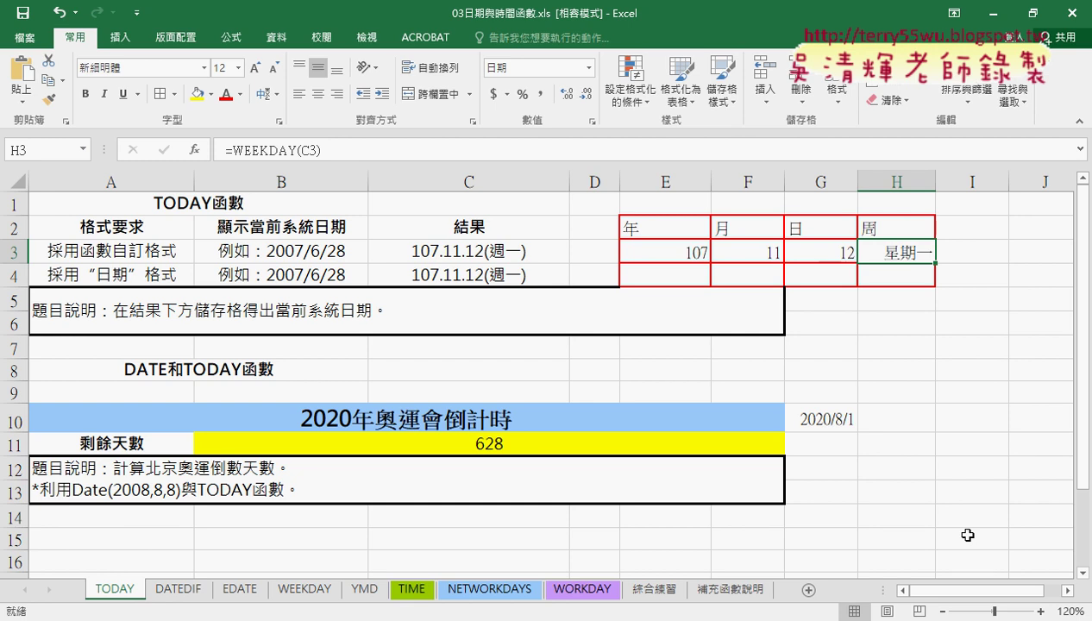
{"action": "left_click", "coordinate": [686, 253]}
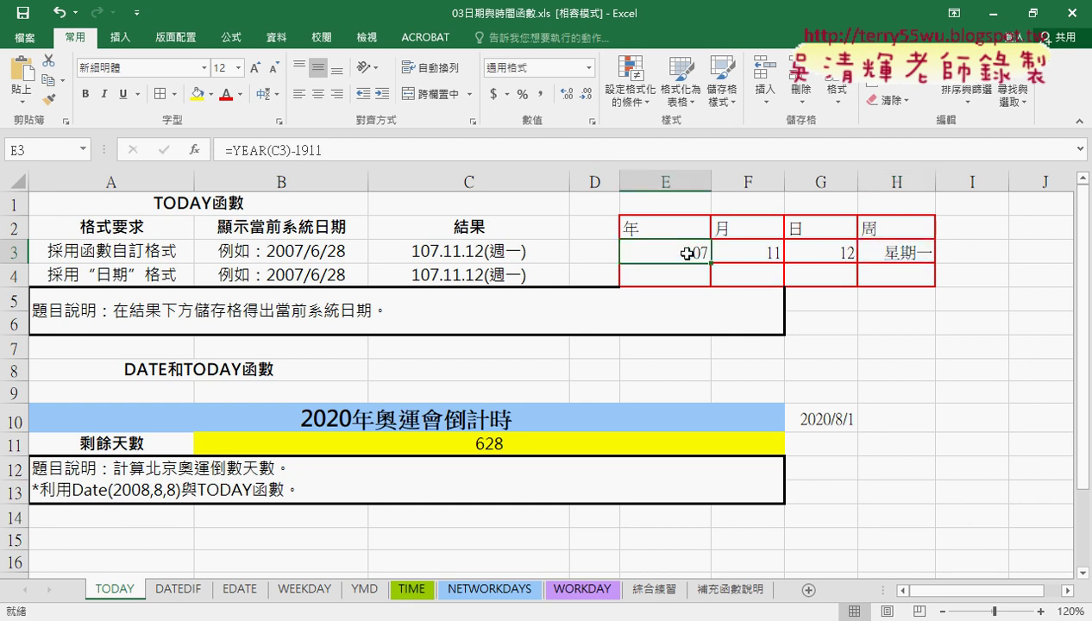
{"action": "left_click", "coordinate": [740, 252]}
{"action": "left_click", "coordinate": [667, 269]}
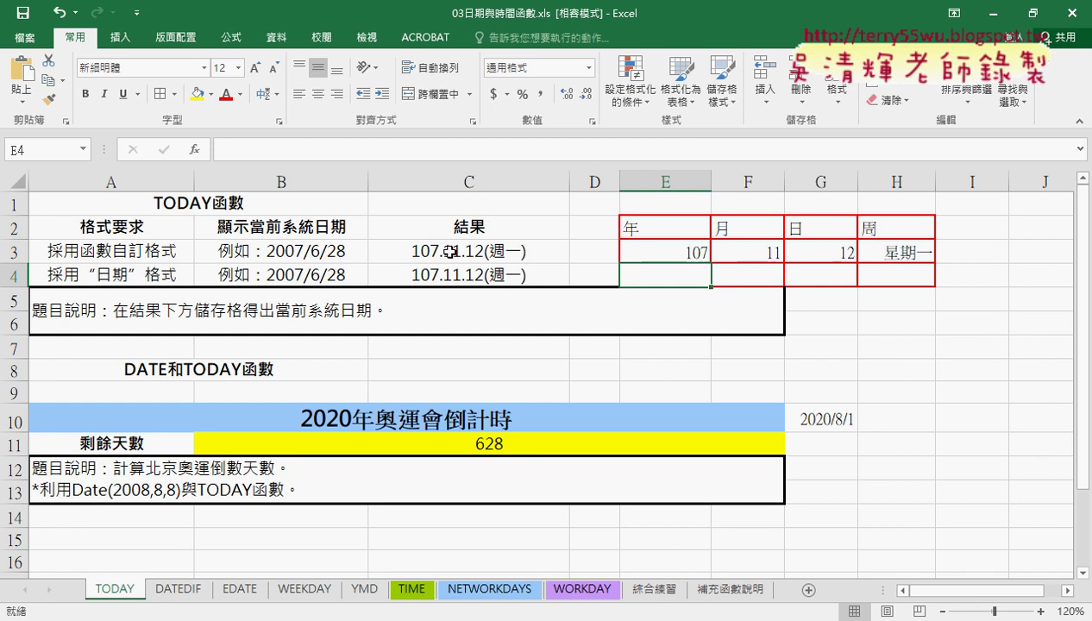
{"action": "left_click", "coordinate": [650, 250]}
{"action": "left_click", "coordinate": [743, 250]}
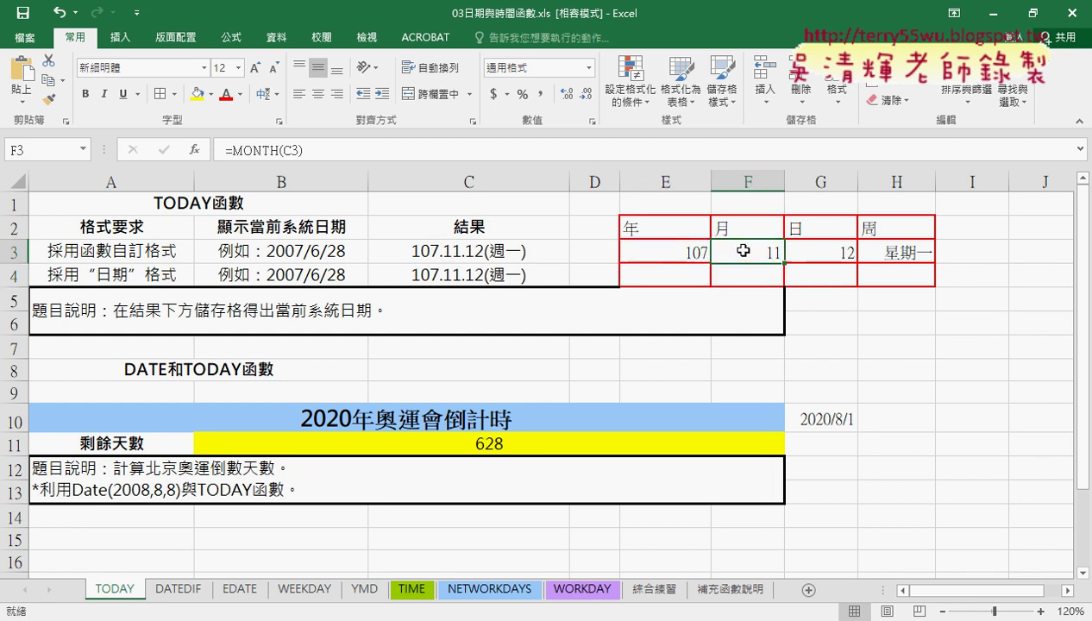
{"action": "left_click", "coordinate": [813, 251]}
{"action": "left_click", "coordinate": [874, 252]}
{"action": "left_click", "coordinate": [693, 256]}
{"action": "left_click", "coordinate": [632, 273]}
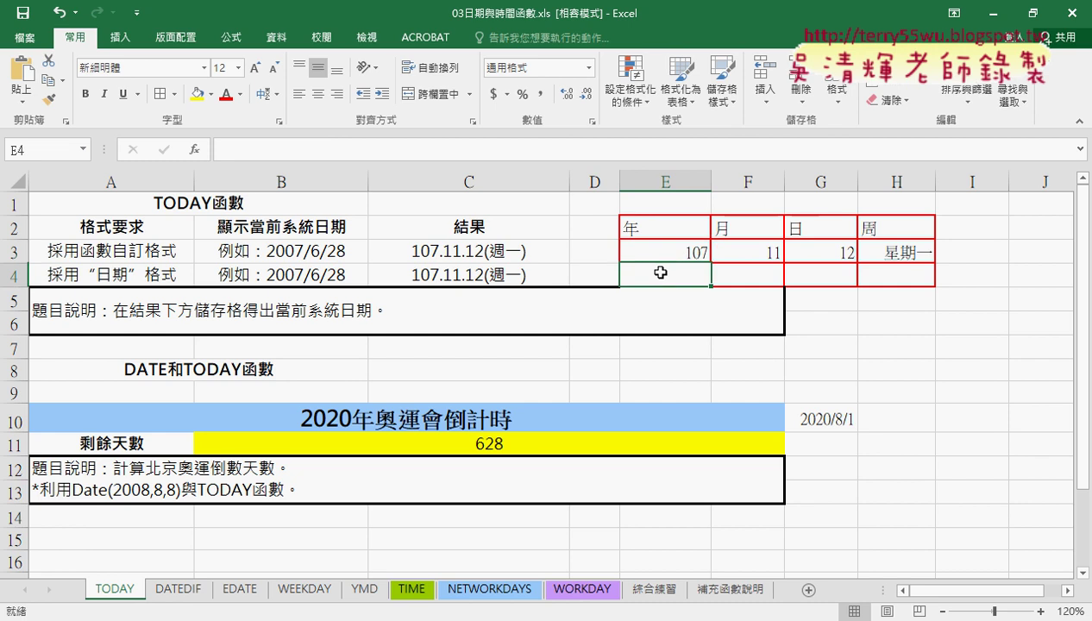
{"action": "left_click", "coordinate": [195, 149]}
{"action": "left_click", "coordinate": [782, 214]}
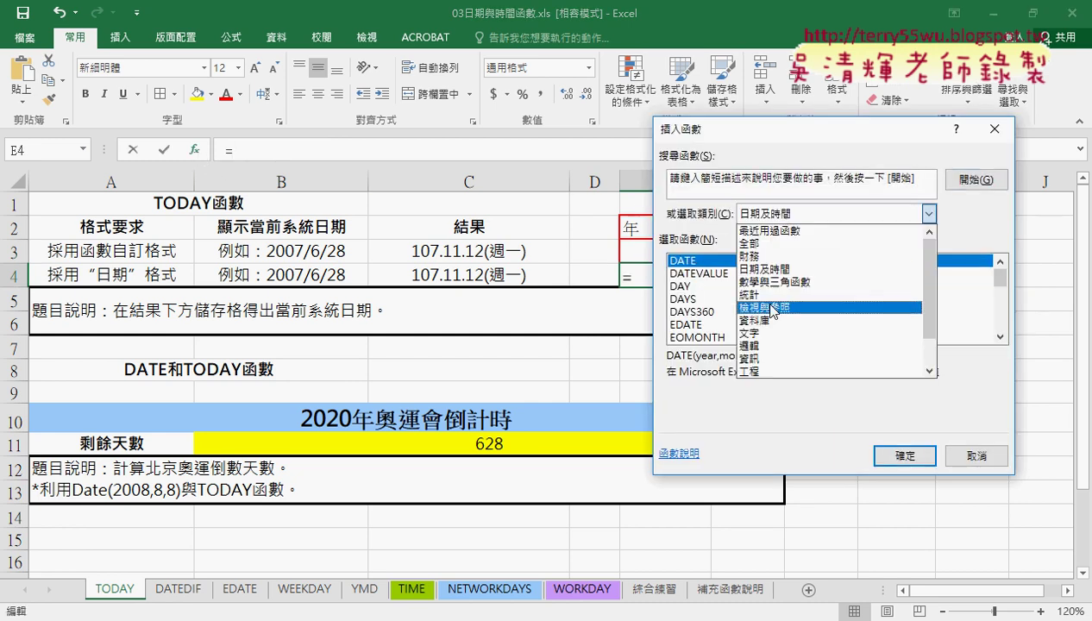
{"action": "left_click", "coordinate": [763, 333]}
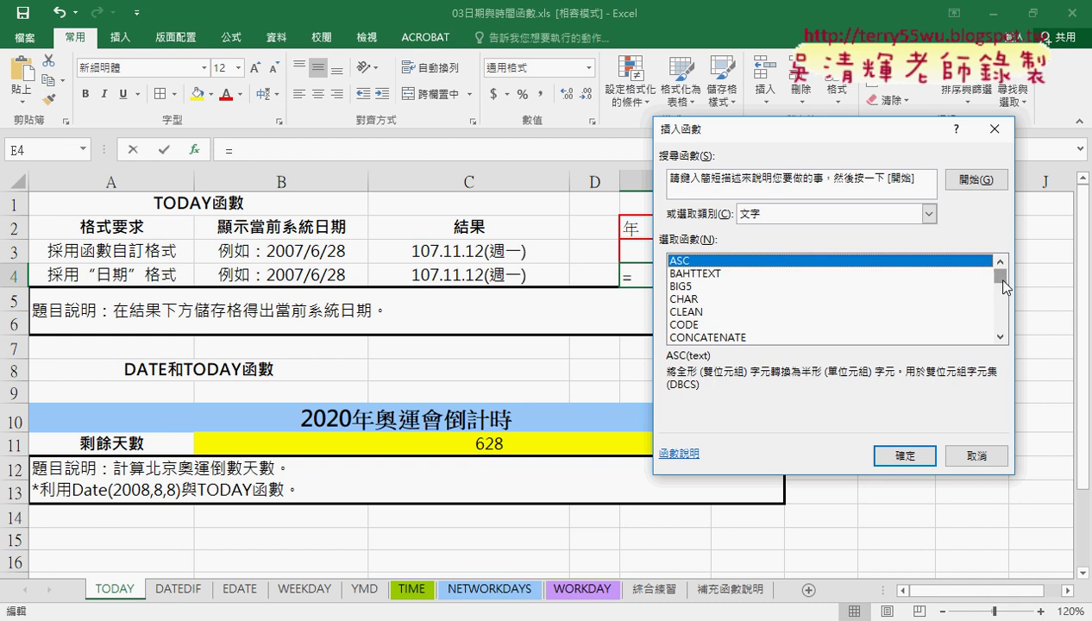
{"action": "left_click_drag", "start_coordinate": [1000, 276], "coordinate": [1001, 321]}
{"action": "left_click", "coordinate": [707, 312]}
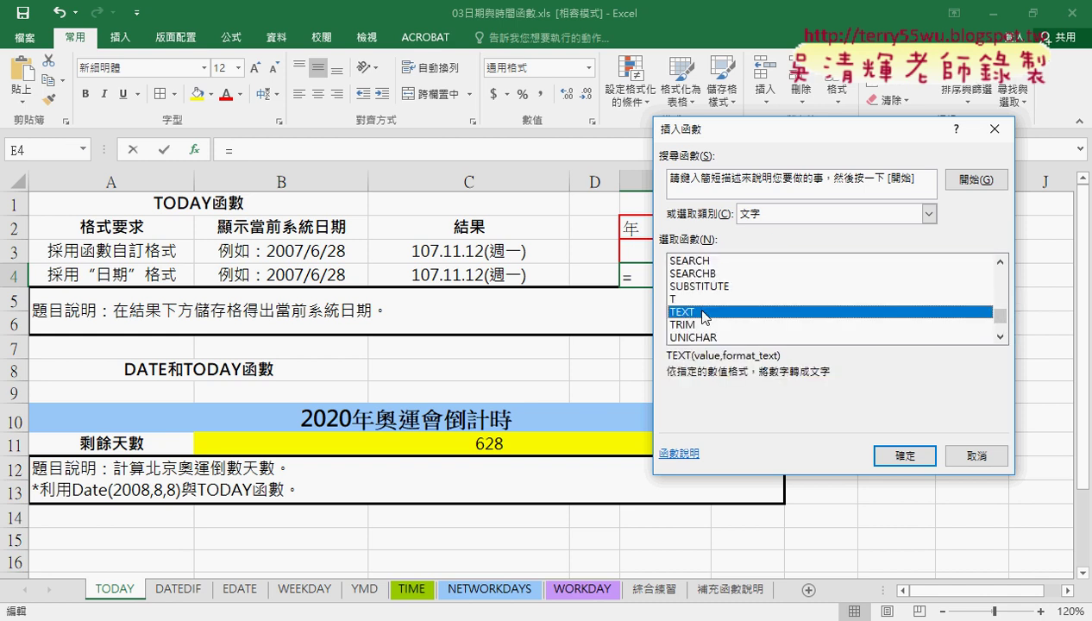
{"action": "left_click", "coordinate": [899, 457]}
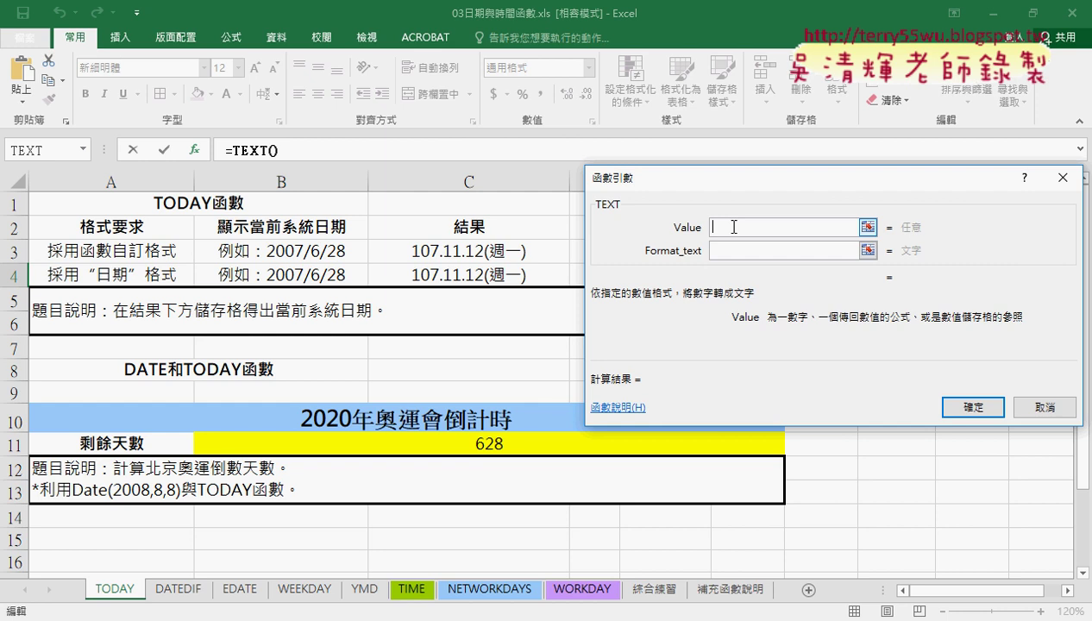
{"action": "left_click", "coordinate": [443, 257]}
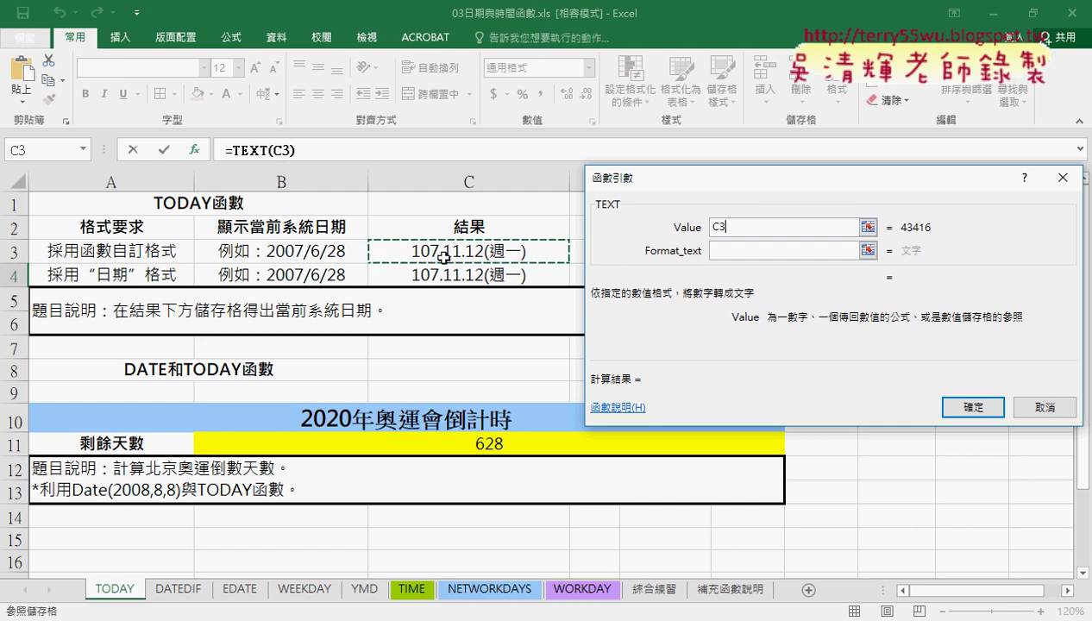
{"action": "left_click", "coordinate": [734, 257]}
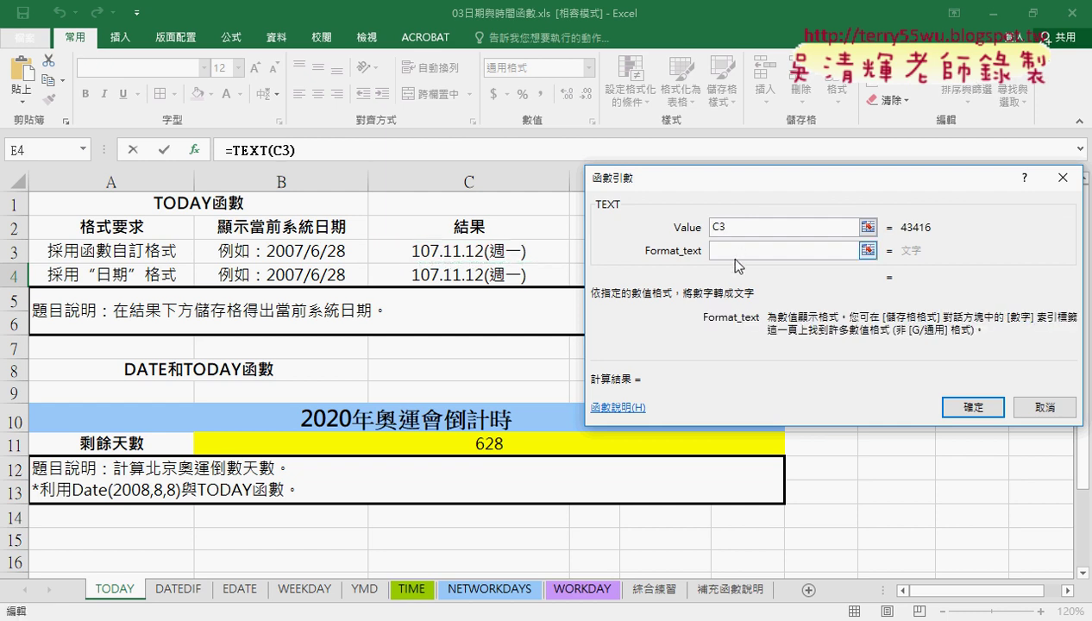
{"action": "type", "text": "\"\""}
{"action": "type", "text": "000"}
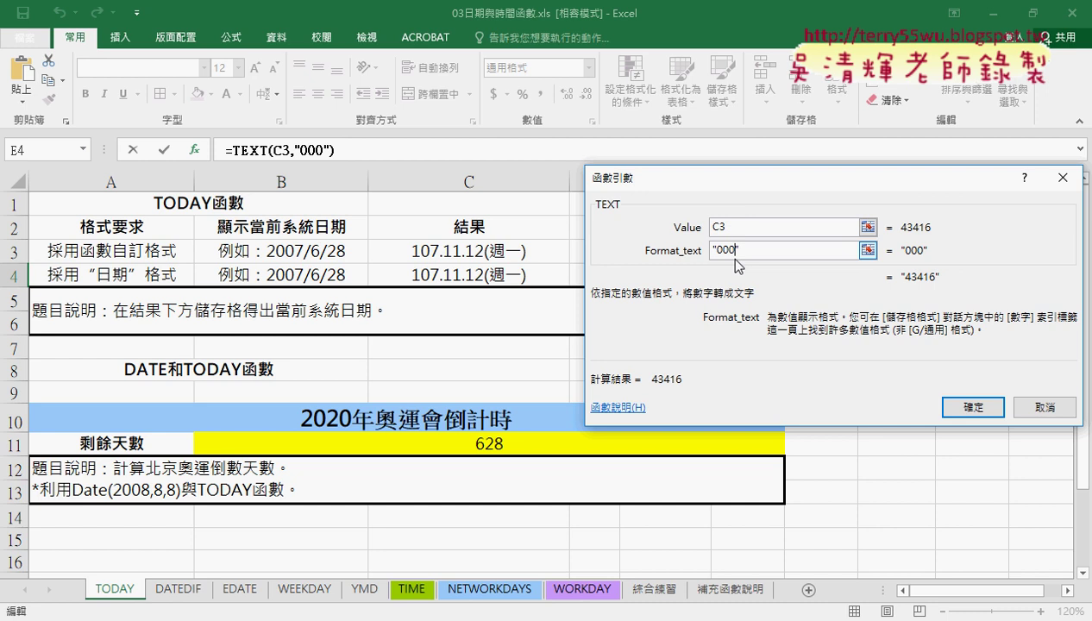
{"action": "key", "text": "BackSpace"}
{"action": "key", "text": "BackSpace"}
{"action": "key", "text": "BackSpace"}
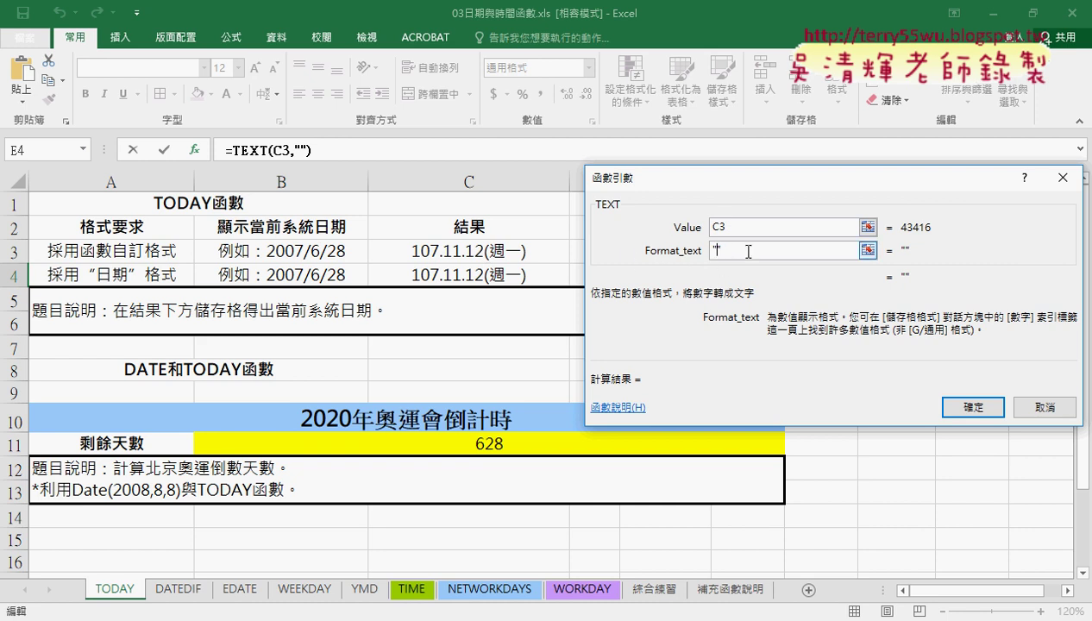
{"action": "left_click", "coordinate": [727, 253]}
{"action": "left_click", "coordinate": [1037, 404]}
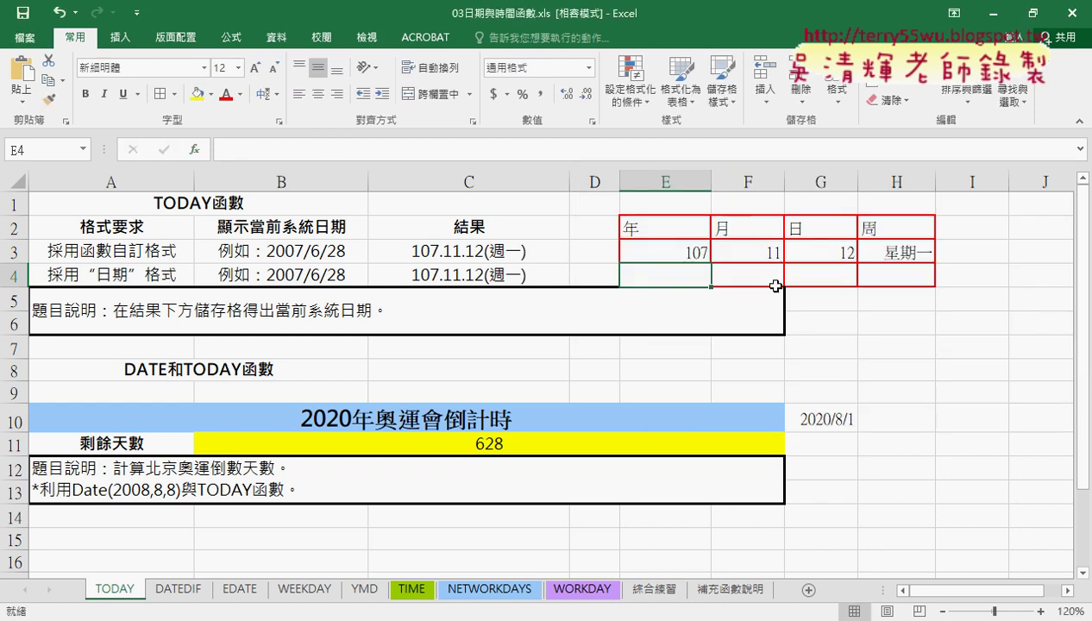
- Open C3's Format Cells dialog and select its custom code [$-zh-TW]e.mm.dd(aaa);@
{"action": "left_click", "coordinate": [498, 249]}
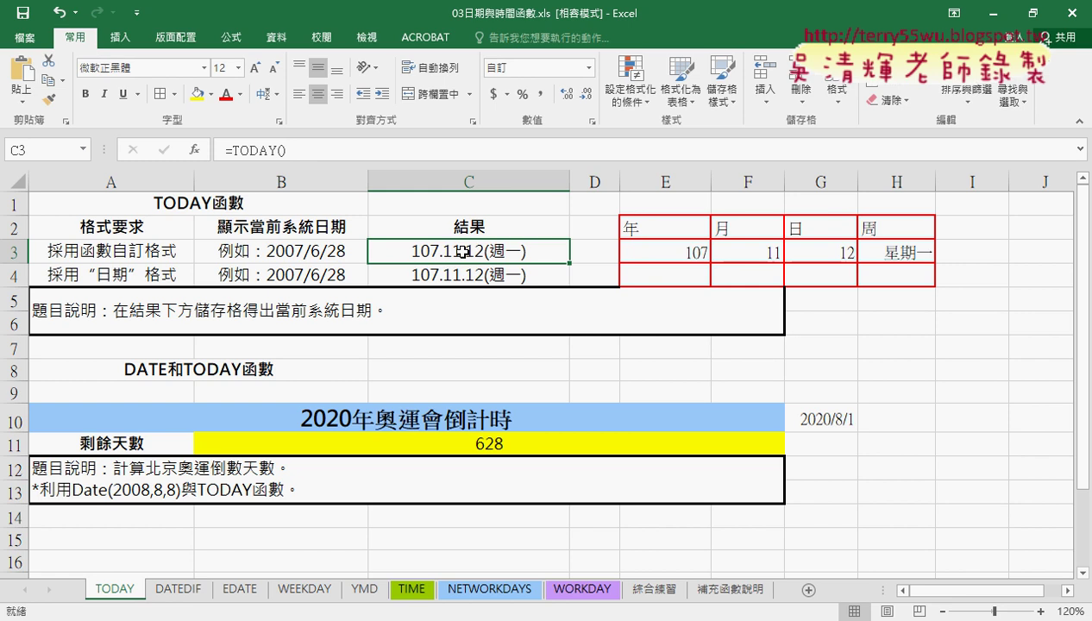
{"action": "right_click", "coordinate": [457, 251]}
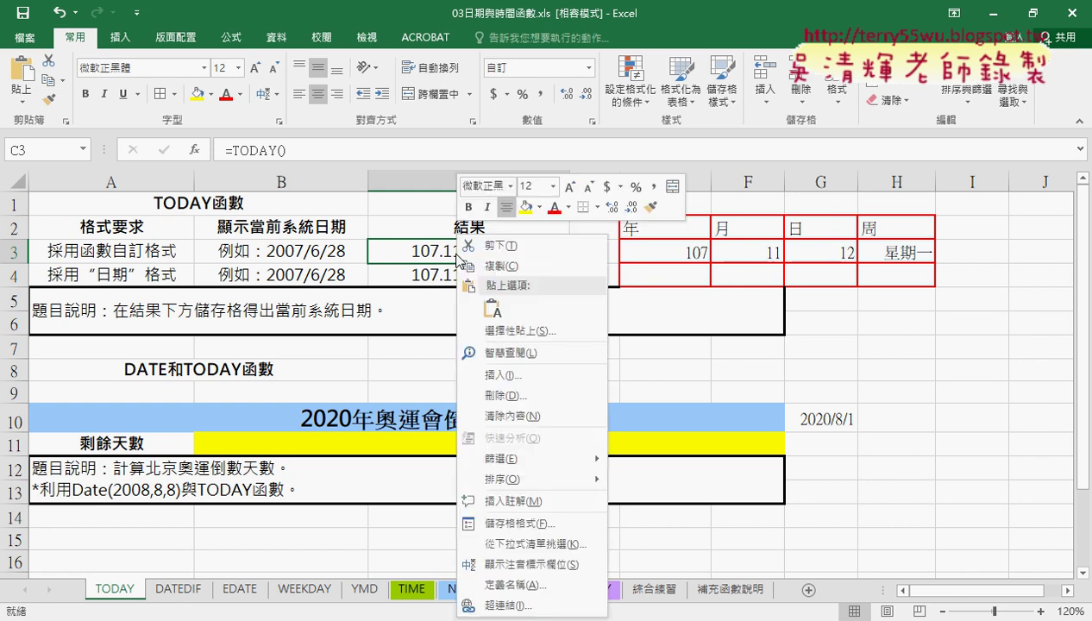
{"action": "left_click", "coordinate": [518, 524]}
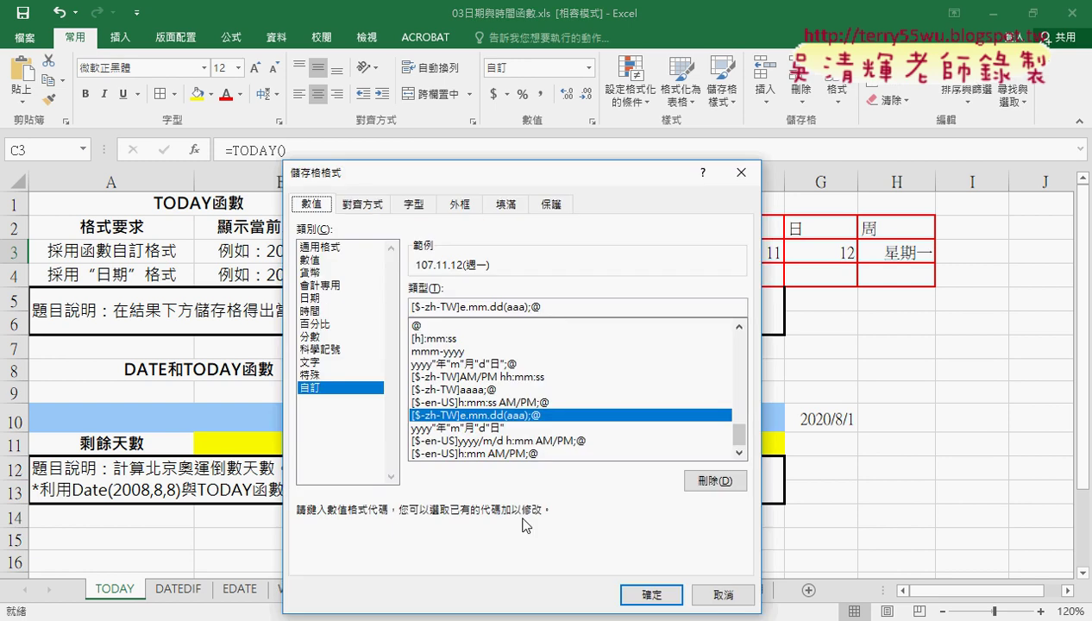
{"action": "left_click_drag", "start_coordinate": [490, 171], "coordinate": [481, 91]}
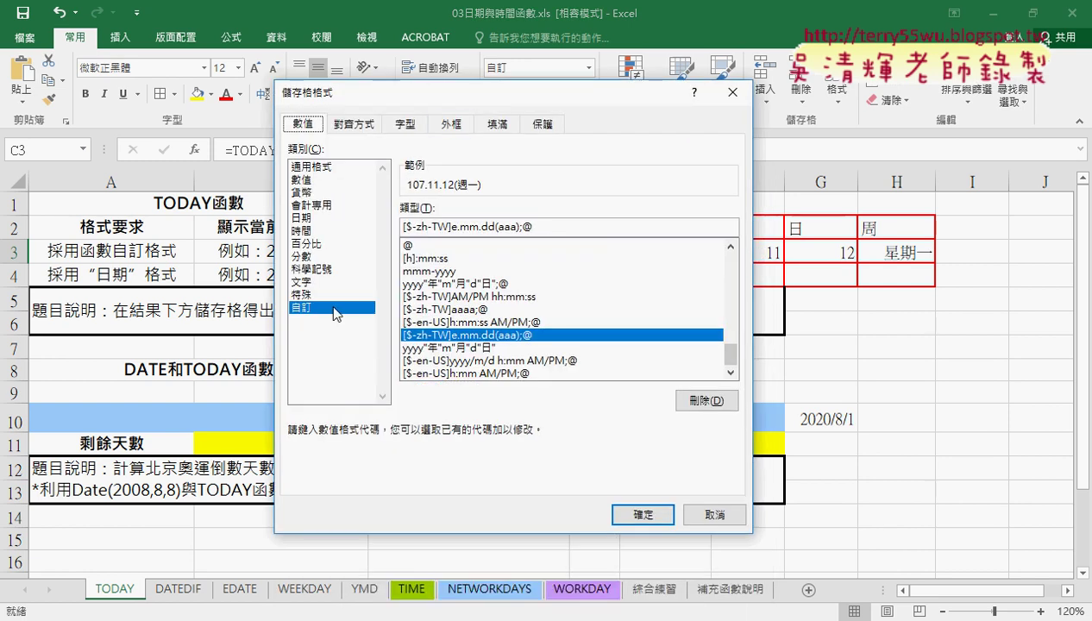
{"action": "left_click", "coordinate": [546, 226]}
{"action": "left_click_drag", "start_coordinate": [545, 226], "coordinate": [381, 229]}
{"action": "right_click", "coordinate": [457, 226]}
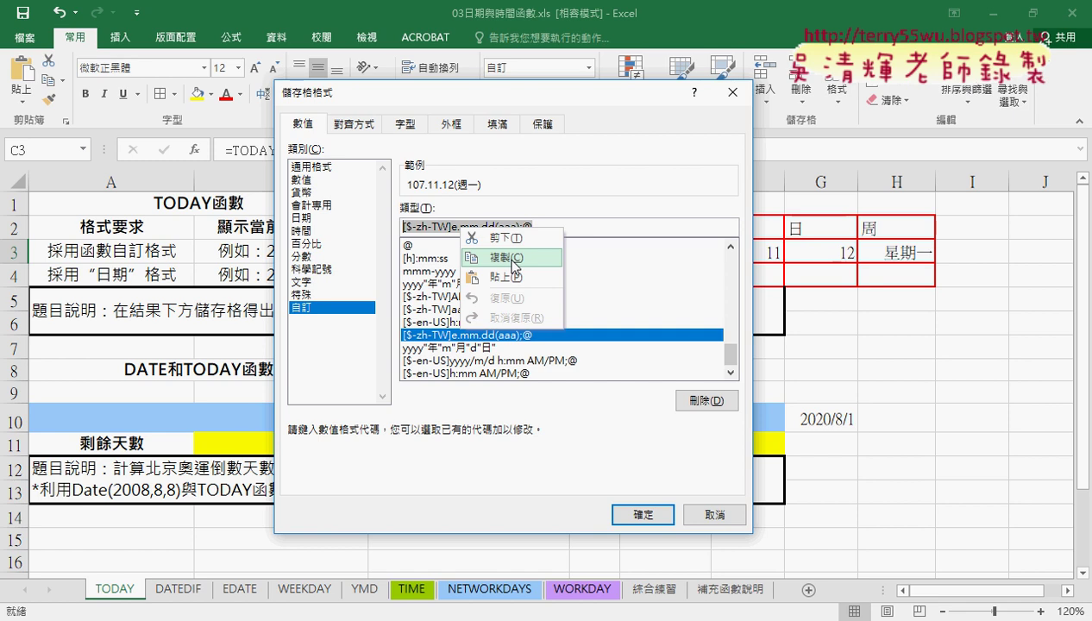
- Copy the custom format code, cancel the dialog, and select E4
{"action": "left_click", "coordinate": [512, 258]}
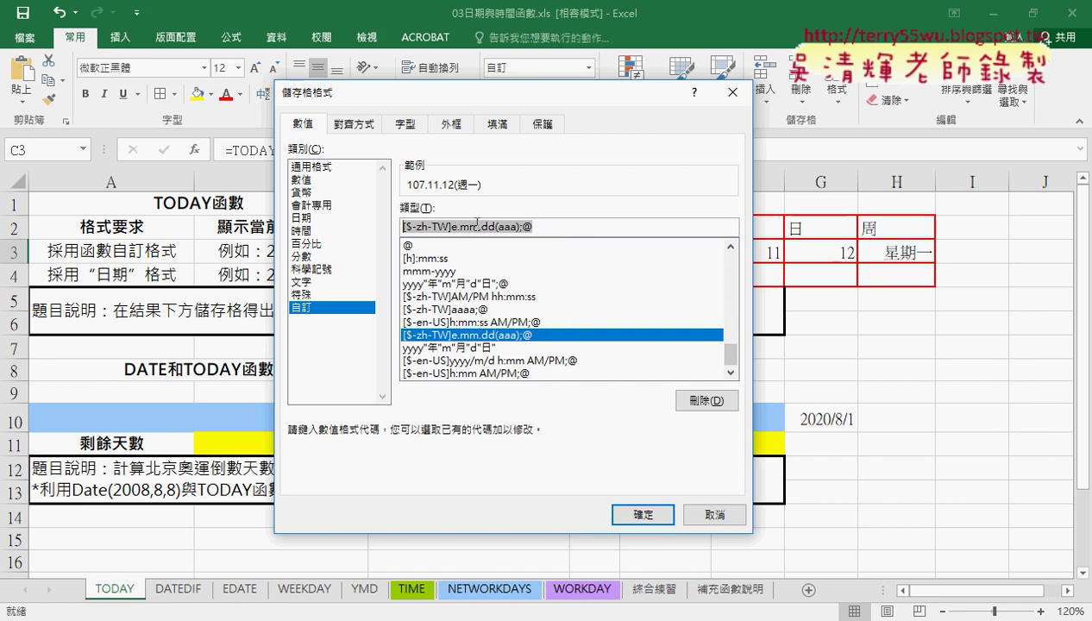
{"action": "left_click", "coordinate": [713, 516]}
{"action": "left_click", "coordinate": [648, 278]}
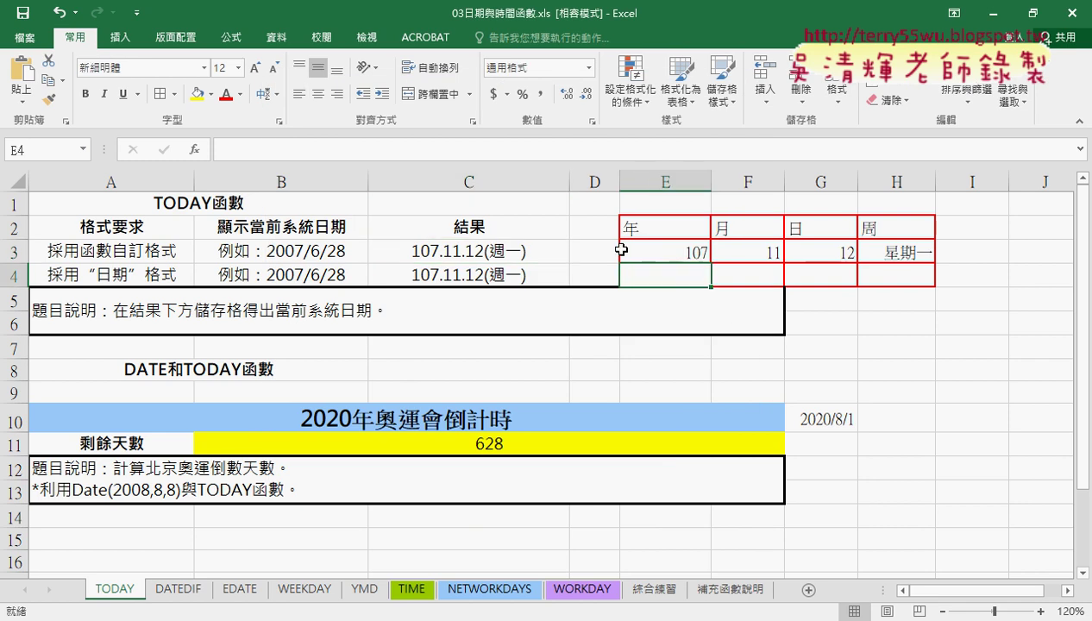
- Enter =TEXT(C3,"[$-zh-TW]e.mm.dd(aaa);@") in E4 using the pasted format code
{"action": "left_click", "coordinate": [194, 149]}
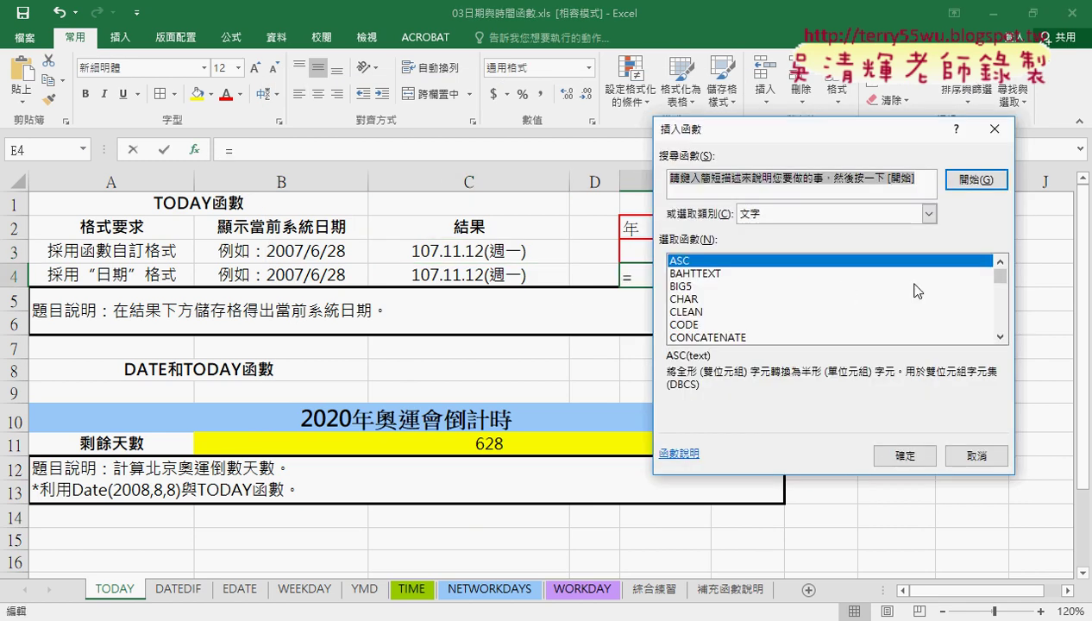
{"action": "left_click_drag", "start_coordinate": [1000, 276], "coordinate": [1000, 317]}
{"action": "left_click", "coordinate": [1001, 337]}
{"action": "left_click", "coordinate": [1001, 337]}
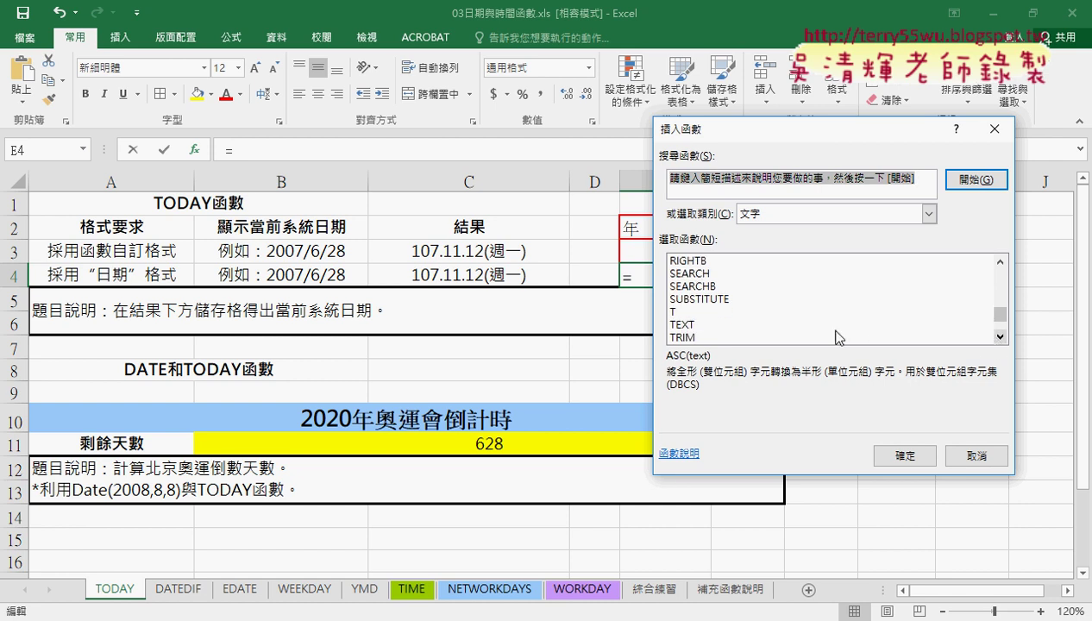
{"action": "double_click", "coordinate": [686, 324]}
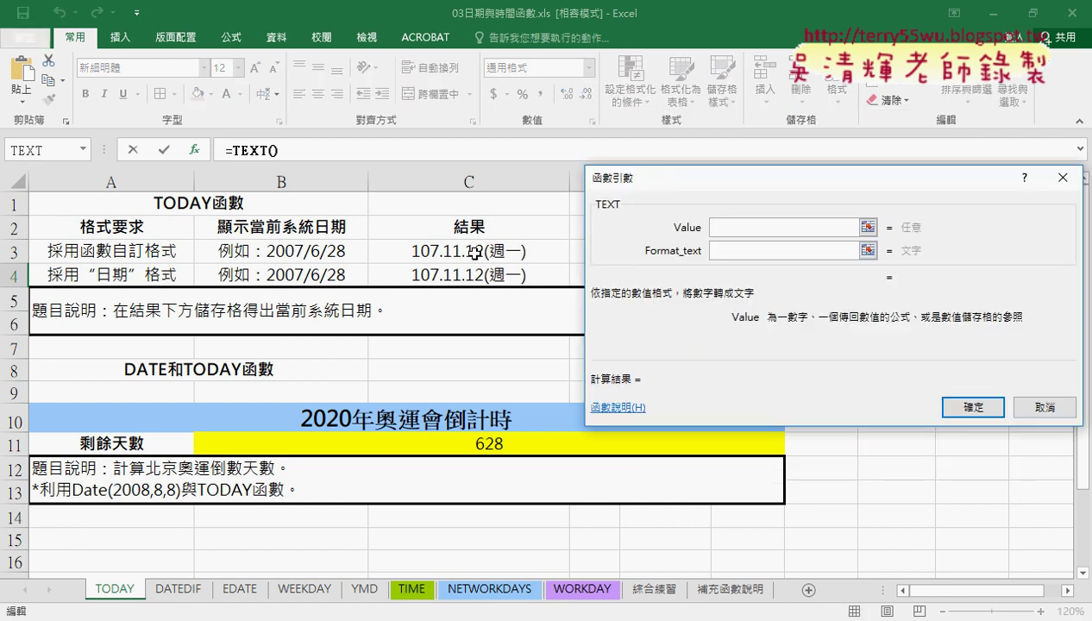
{"action": "left_click", "coordinate": [475, 252]}
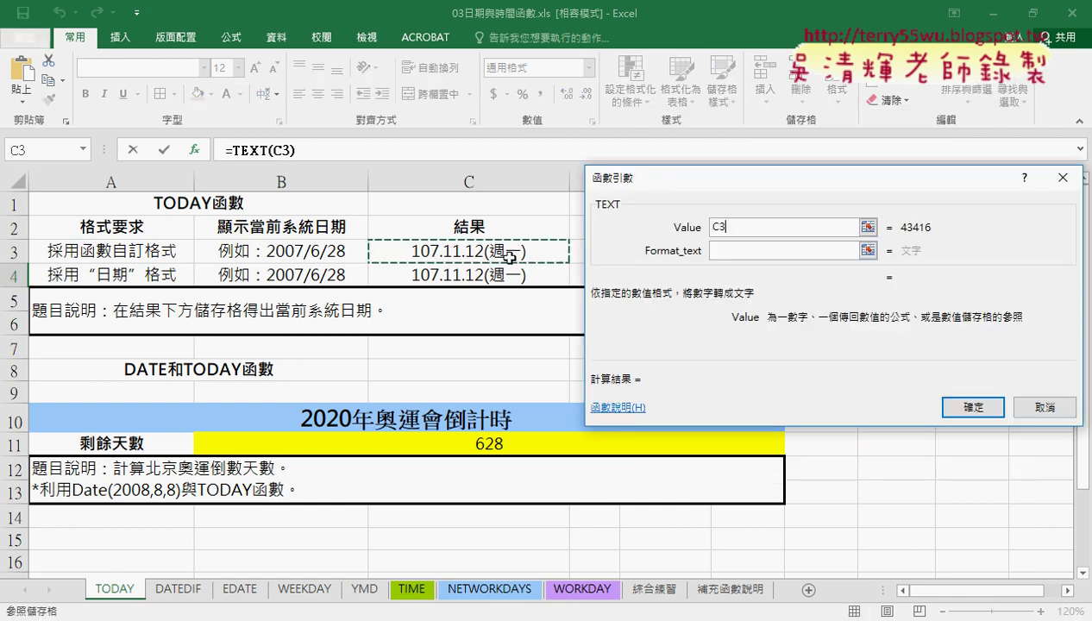
{"action": "left_click", "coordinate": [739, 252]}
{"action": "type", "text": "\"\""}
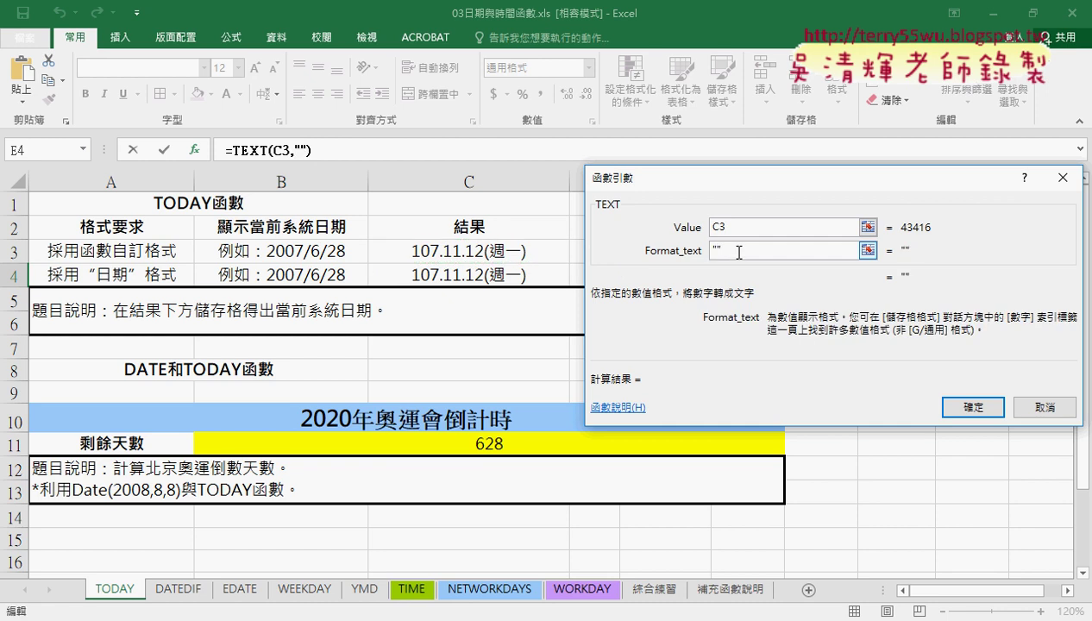
{"action": "key", "text": "ctrl+v"}
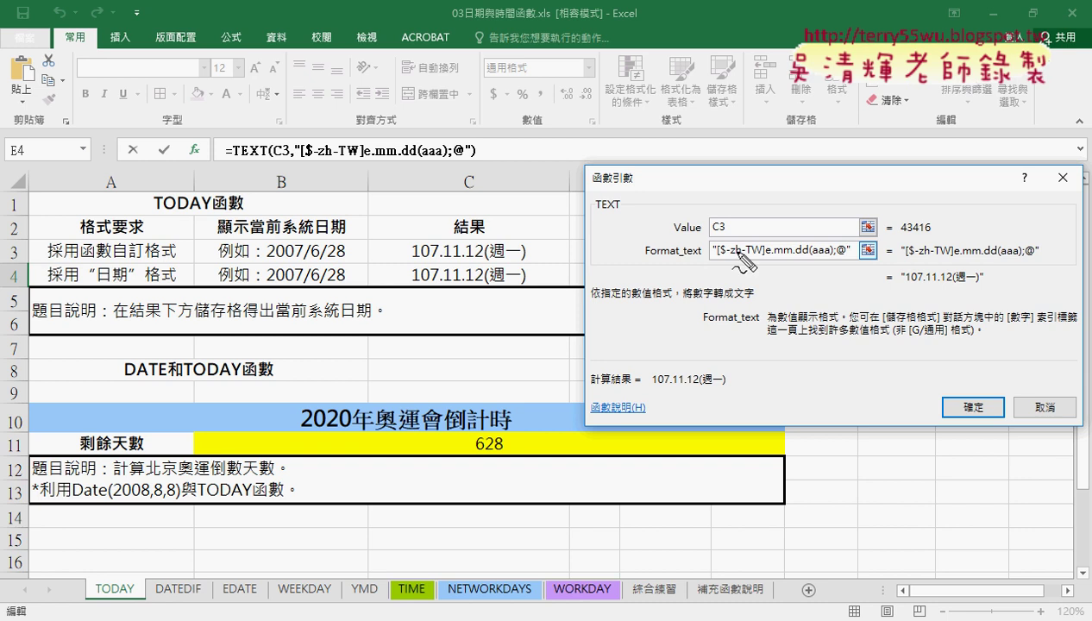
{"action": "left_click_drag", "start_coordinate": [940, 232], "coordinate": [901, 232]}
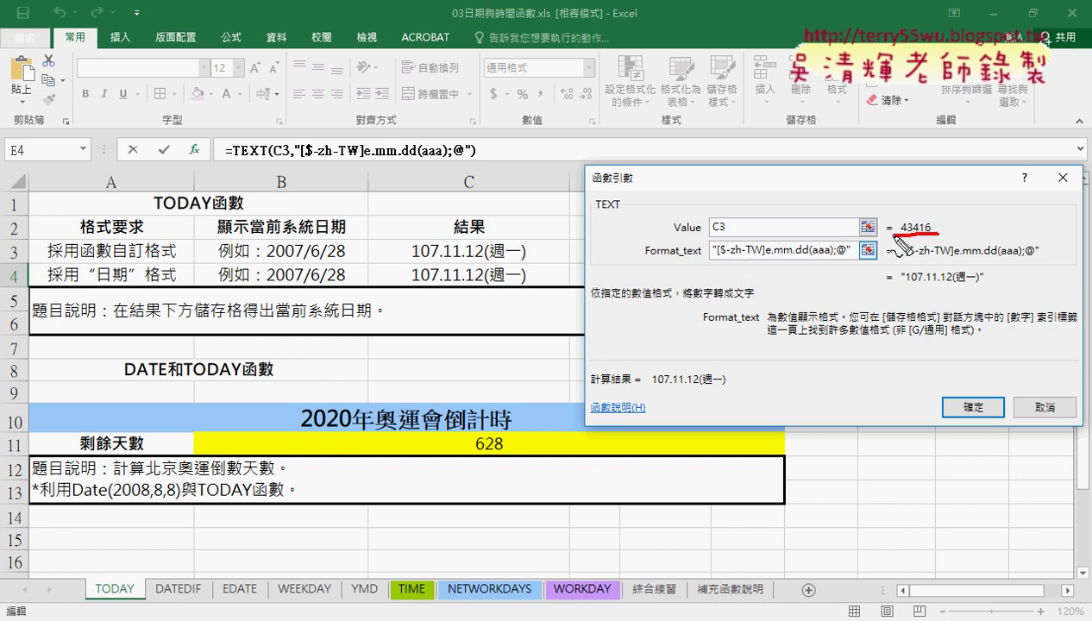
{"action": "left_click_drag", "start_coordinate": [1040, 256], "coordinate": [904, 256]}
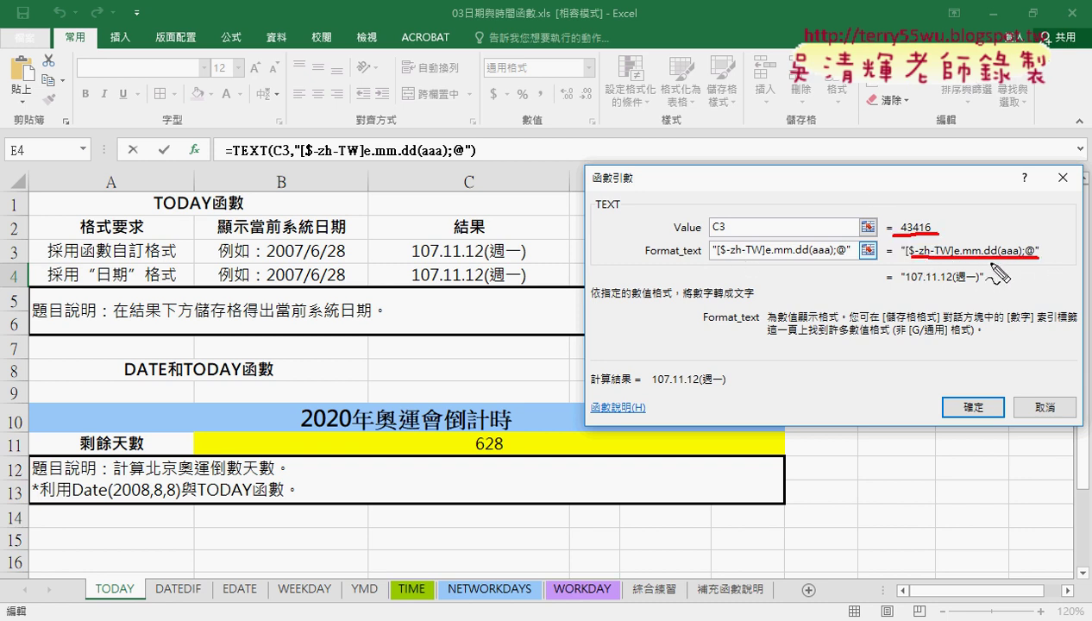
{"action": "mouse_move", "coordinate": [1012, 259]}
{"action": "left_mouse_down"}
{"action": "mouse_move", "coordinate": [985, 282]}
{"action": "mouse_move", "coordinate": [890, 270]}
{"action": "mouse_move", "coordinate": [1005, 279]}
{"action": "left_mouse_up"}
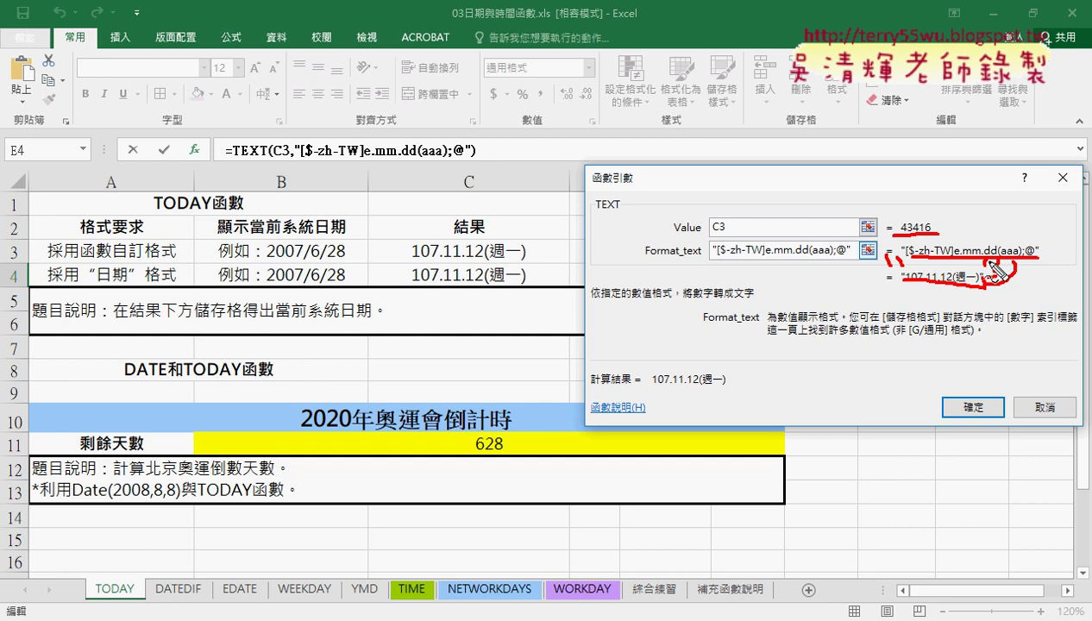
{"action": "key", "text": "Escape"}
{"action": "left_click", "coordinate": [974, 406]}
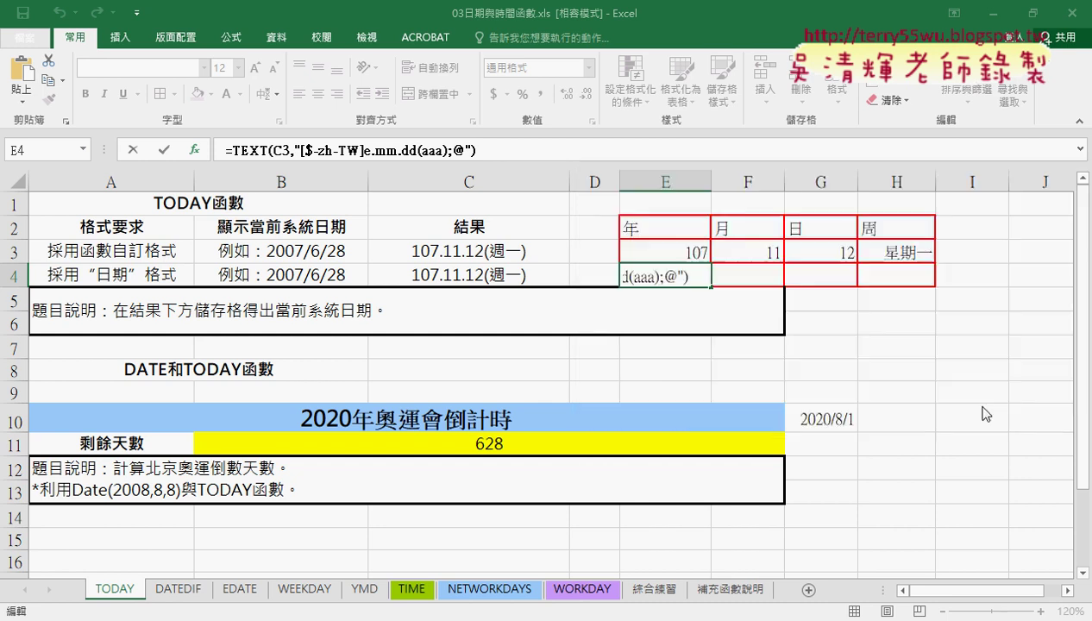
- Widen column E to fit 107.11.12(週一)
{"action": "double_click", "coordinate": [711, 182]}
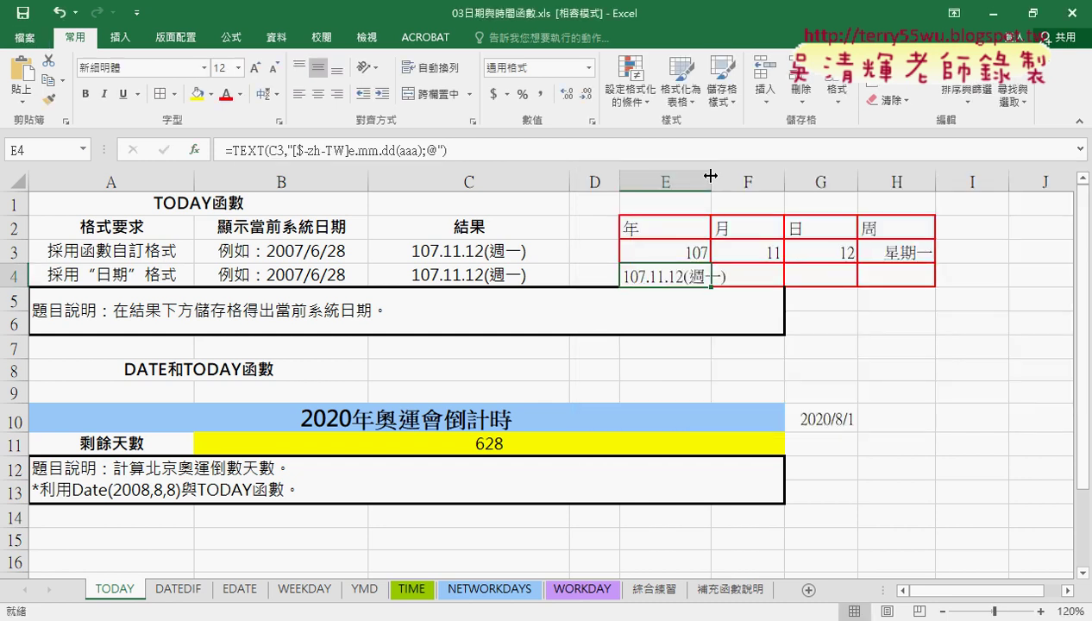
{"action": "left_click", "coordinate": [682, 182]}
{"action": "left_click", "coordinate": [682, 268]}
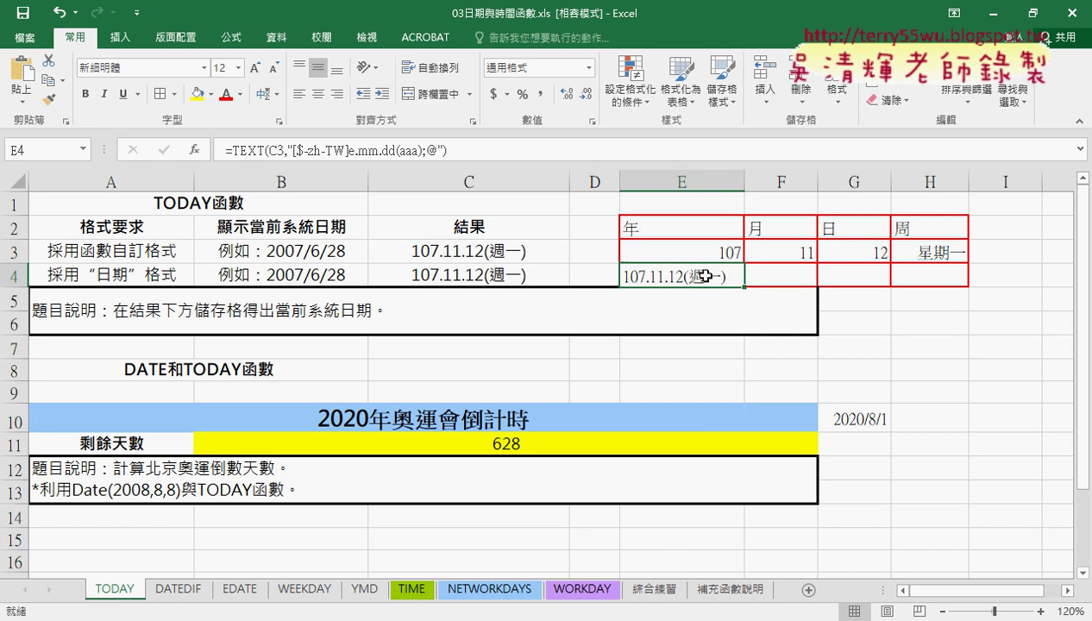
- Wrap E4's TEXT formula in LEFT with 3 characters so it shows 107
{"action": "left_click", "coordinate": [465, 250]}
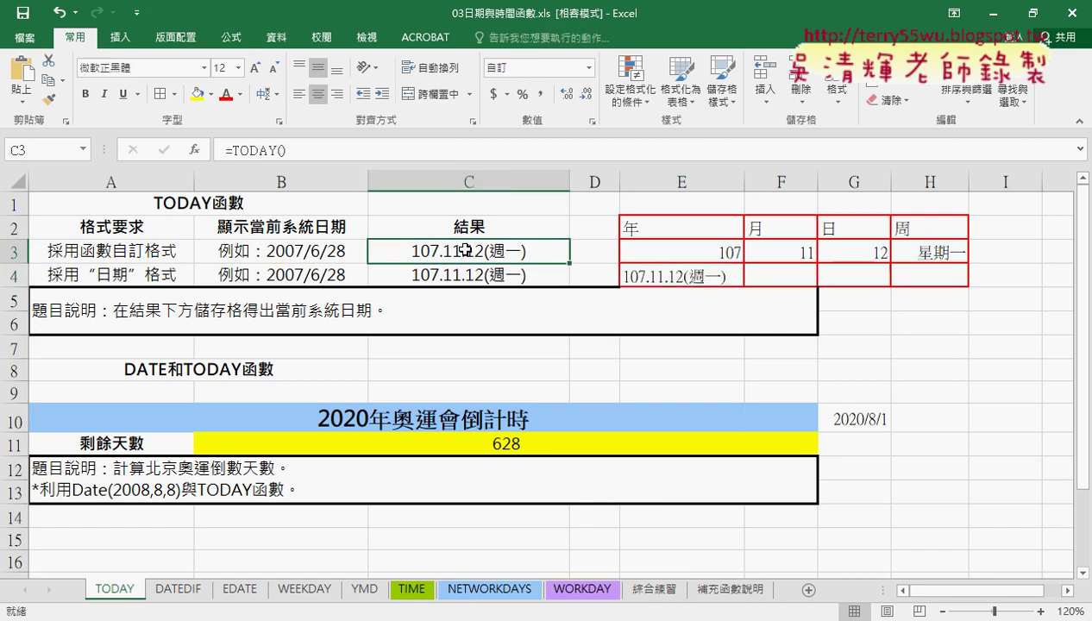
{"action": "left_click", "coordinate": [664, 277]}
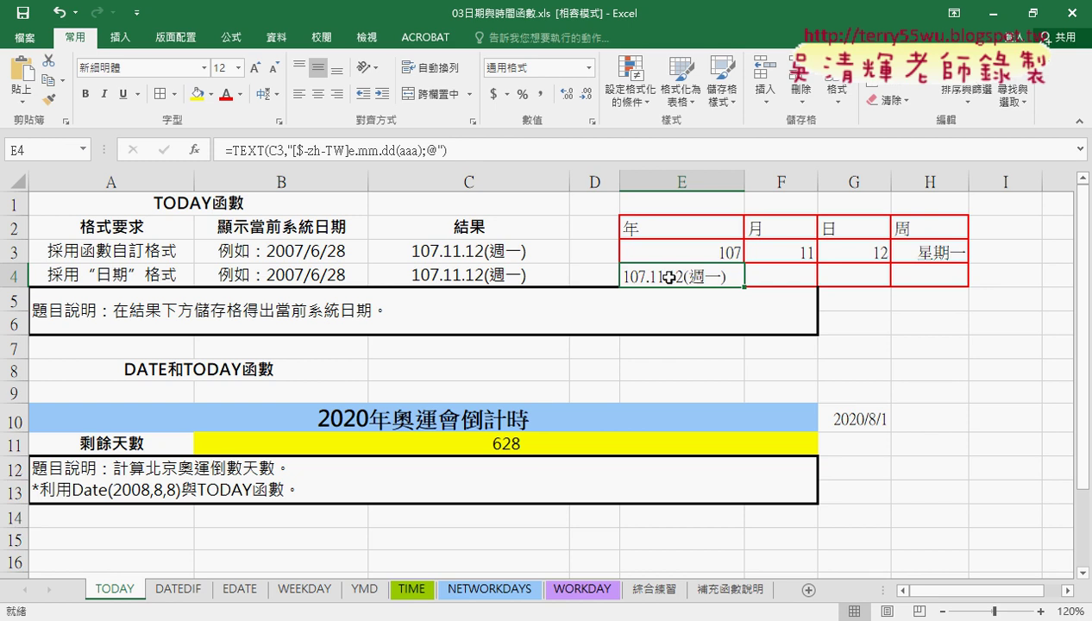
{"action": "left_click_drag", "start_coordinate": [233, 151], "coordinate": [447, 151]}
{"action": "key", "text": "ctrl+c"}
{"action": "right_click", "coordinate": [556, 151]}
{"action": "left_click", "coordinate": [586, 160]}
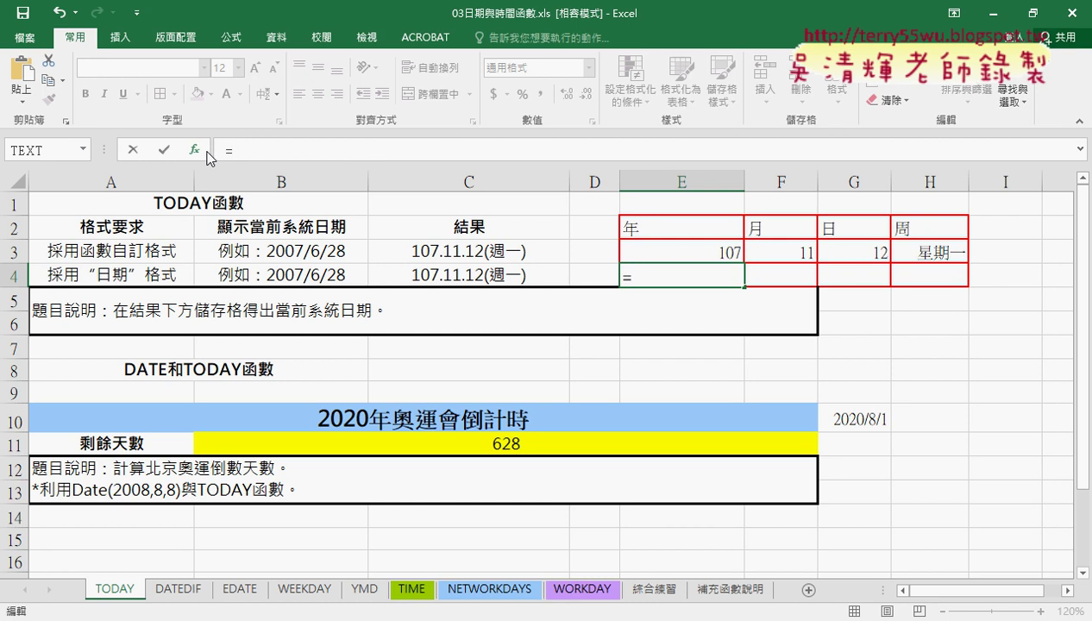
{"action": "left_click", "coordinate": [208, 153]}
{"action": "left_click_drag", "start_coordinate": [998, 275], "coordinate": [975, 293]}
{"action": "double_click", "coordinate": [680, 309]}
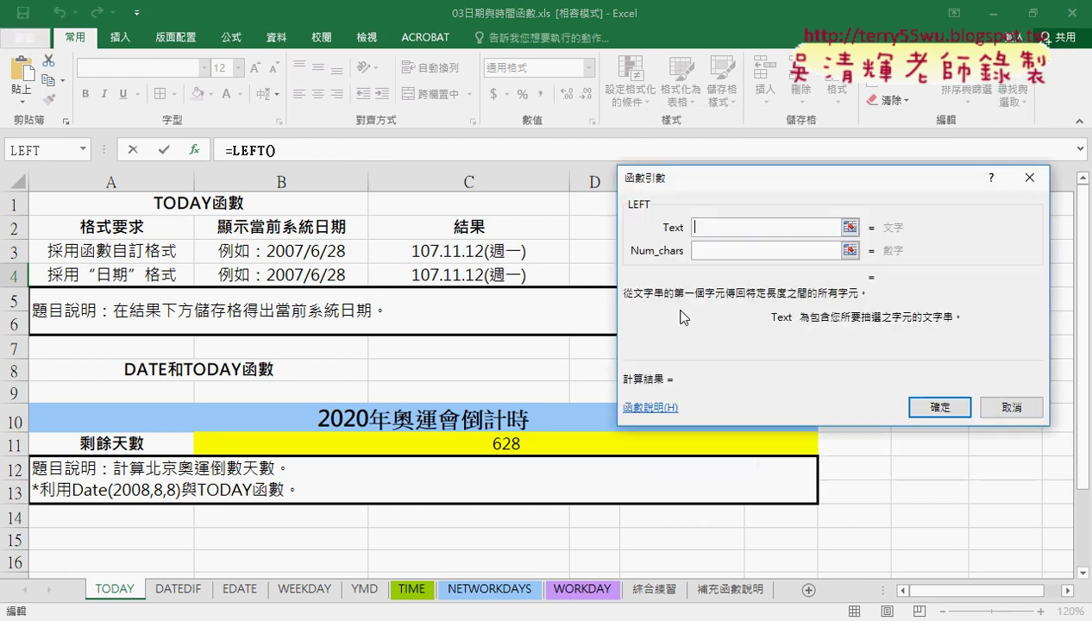
{"action": "right_click", "coordinate": [717, 226]}
{"action": "left_click", "coordinate": [734, 259]}
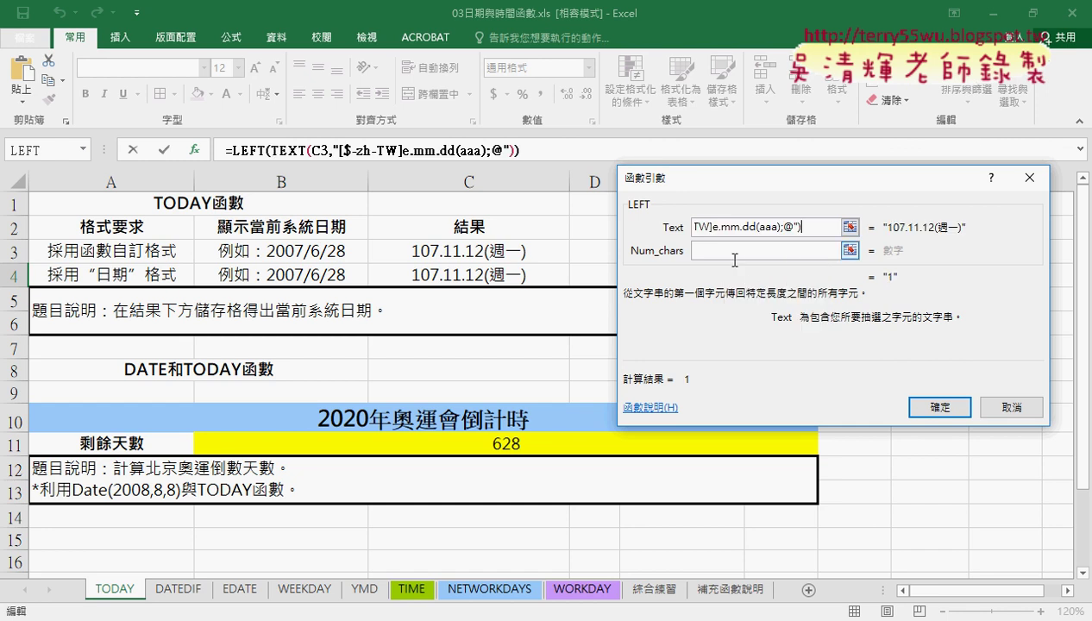
{"action": "left_click", "coordinate": [731, 251]}
{"action": "type", "text": "3"}
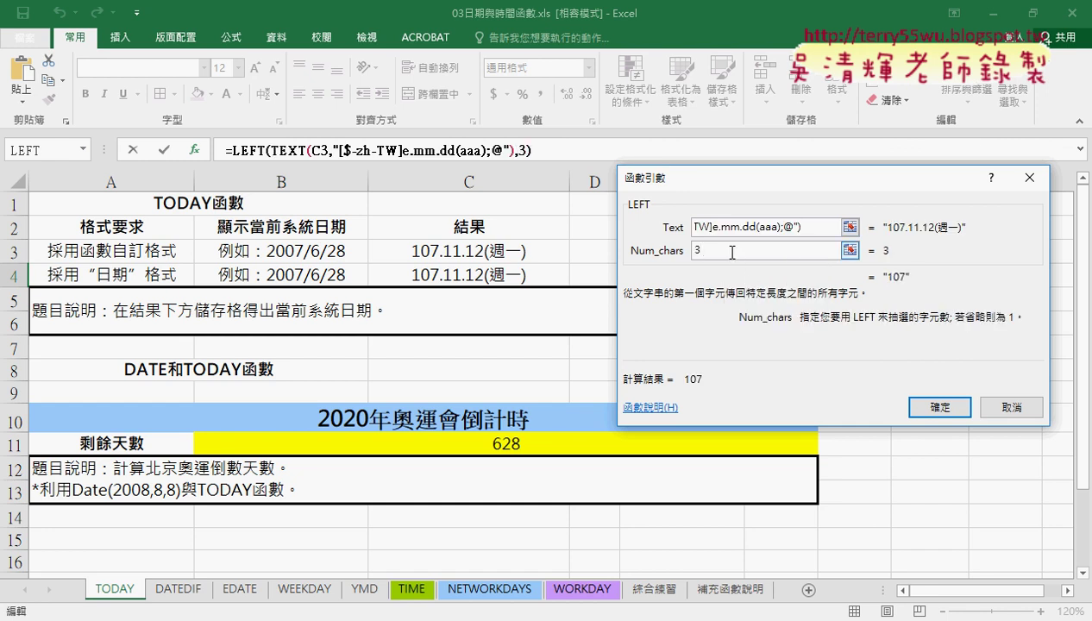
{"action": "left_click", "coordinate": [941, 406]}
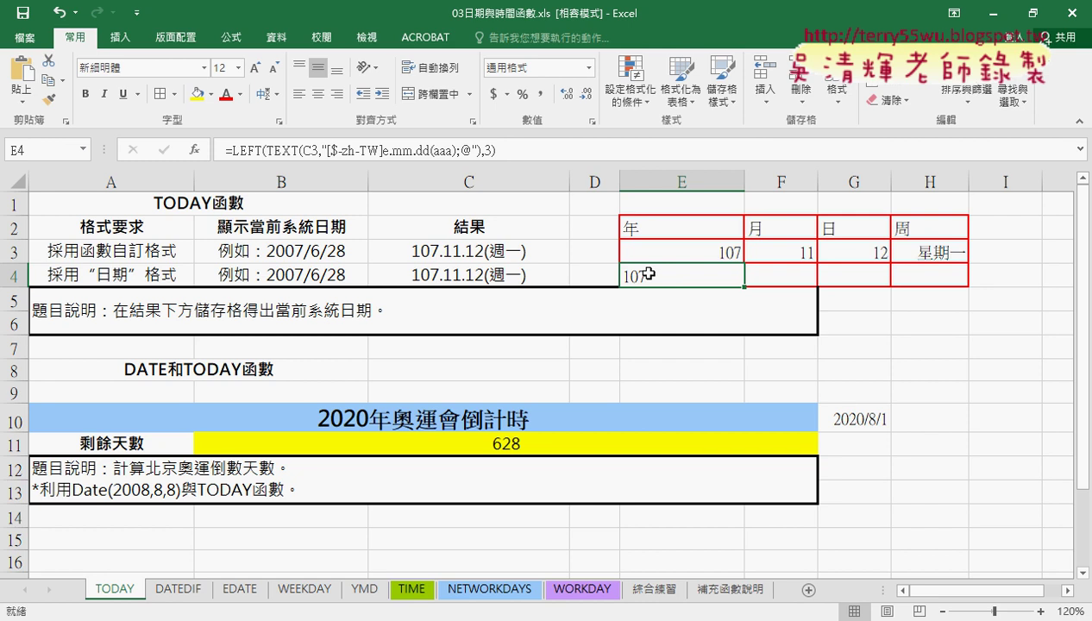
- Compare E4 with E3's YEAR formula, then select E4's whole formula text
{"action": "left_click", "coordinate": [683, 251]}
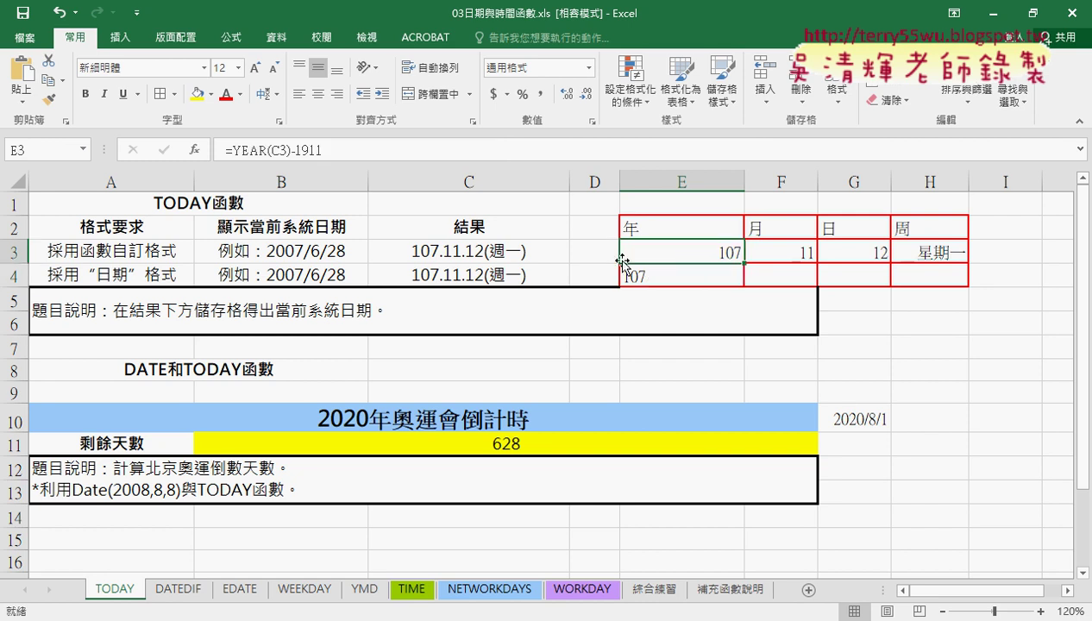
{"action": "left_click", "coordinate": [656, 276]}
{"action": "left_click", "coordinate": [786, 275]}
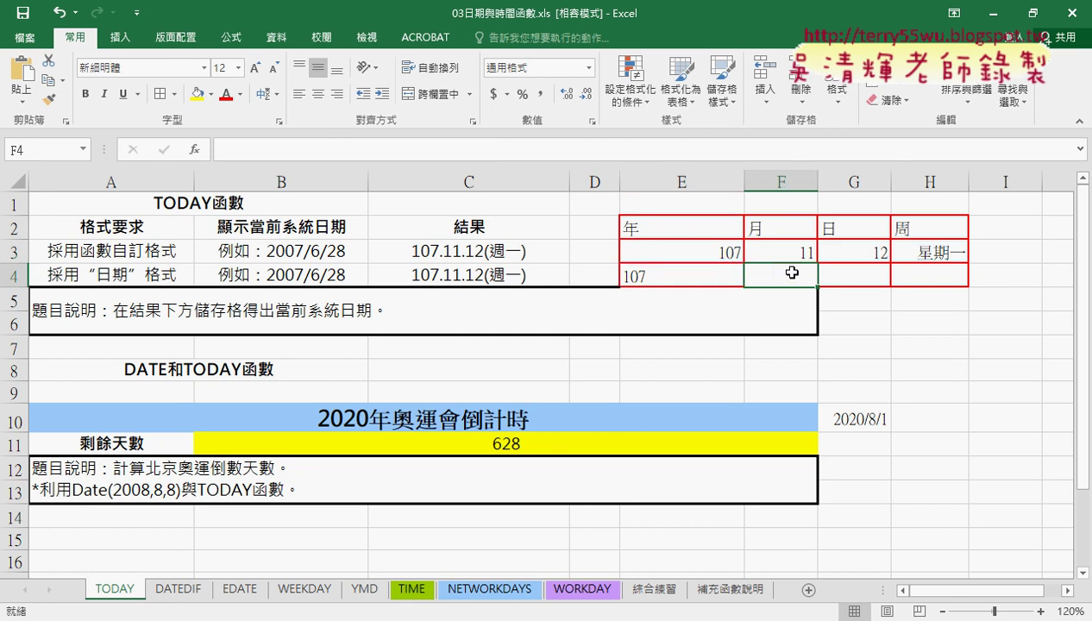
{"action": "left_click", "coordinate": [689, 272]}
{"action": "left_click_drag", "start_coordinate": [505, 151], "coordinate": [168, 154]}
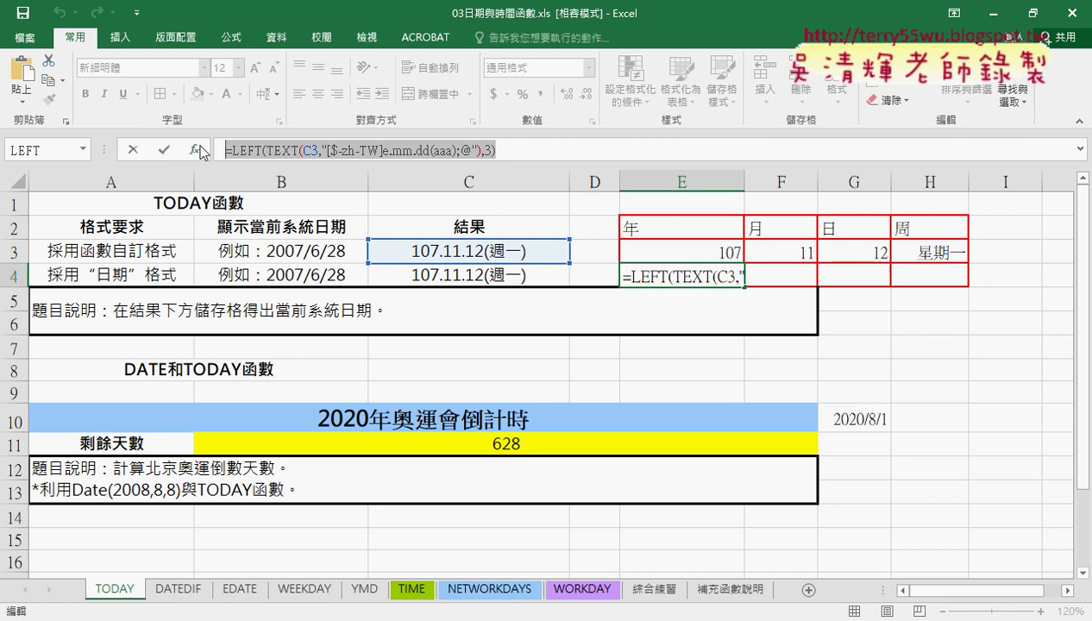
- Commit E4's formula and step through F4, G4 and H4 back to F4
{"action": "left_click", "coordinate": [141, 150]}
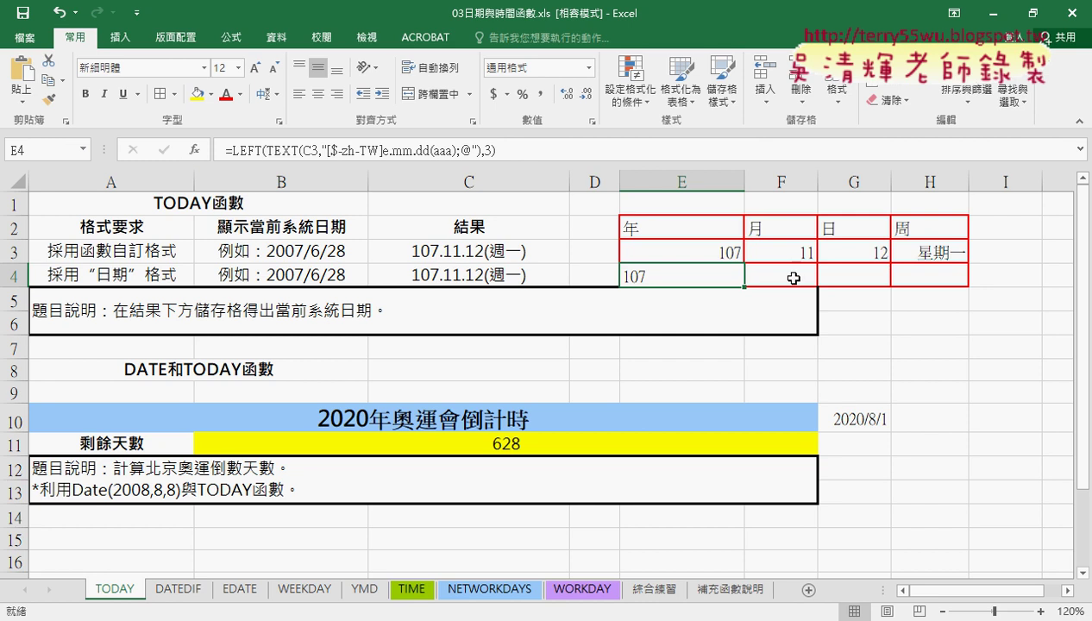
{"action": "left_click", "coordinate": [788, 275]}
{"action": "left_click", "coordinate": [861, 276]}
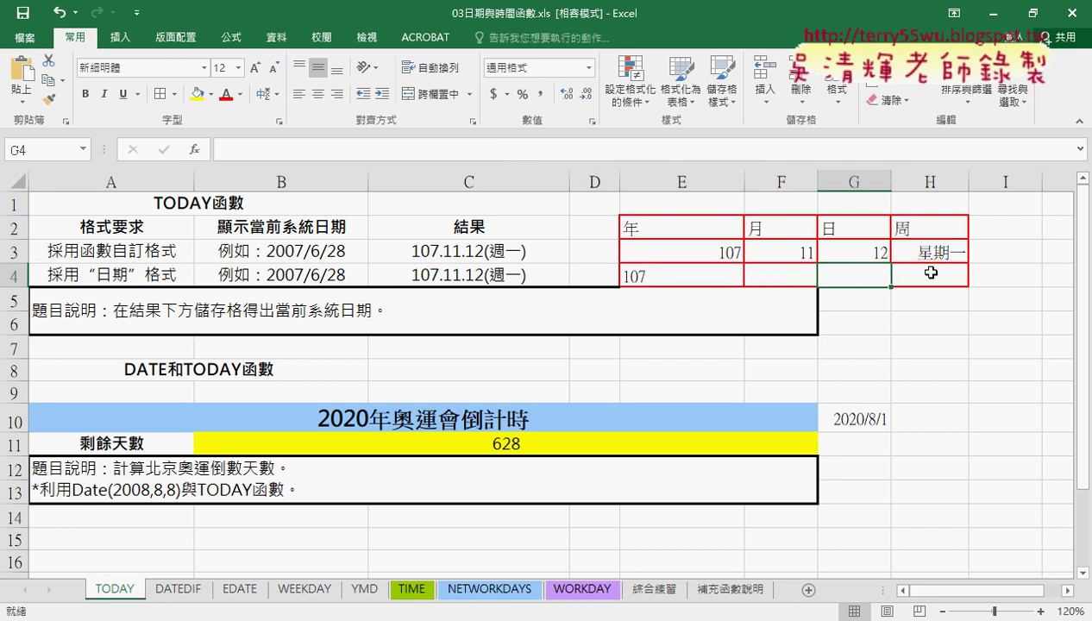
{"action": "left_click", "coordinate": [930, 273]}
{"action": "left_click", "coordinate": [795, 276]}
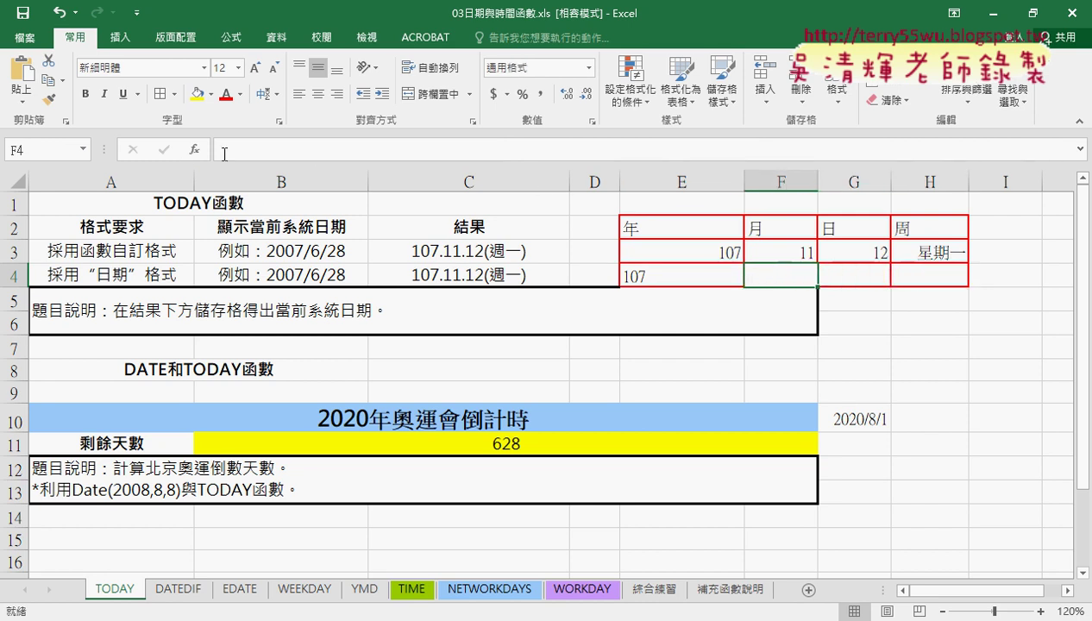
- Insert MID in F4 with TEXT(C3,"[$-zh-TW]e.mm.dd(aaa);@") pasted as its Text
{"action": "left_click", "coordinate": [195, 150]}
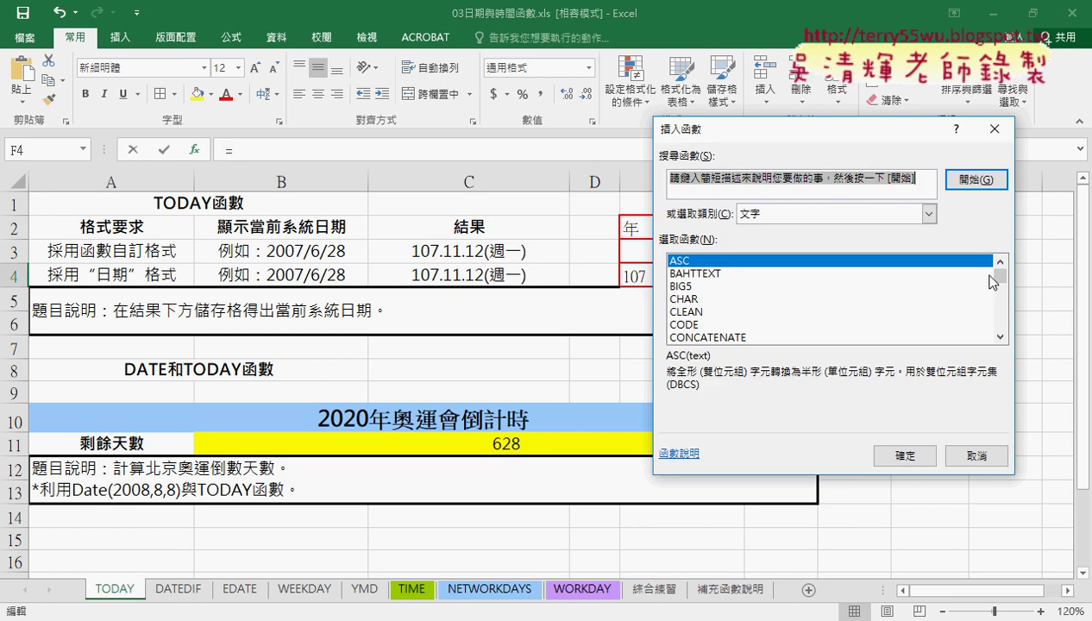
{"action": "left_click_drag", "start_coordinate": [992, 282], "coordinate": [999, 302]}
{"action": "left_click", "coordinate": [699, 299]}
{"action": "double_click", "coordinate": [699, 300]}
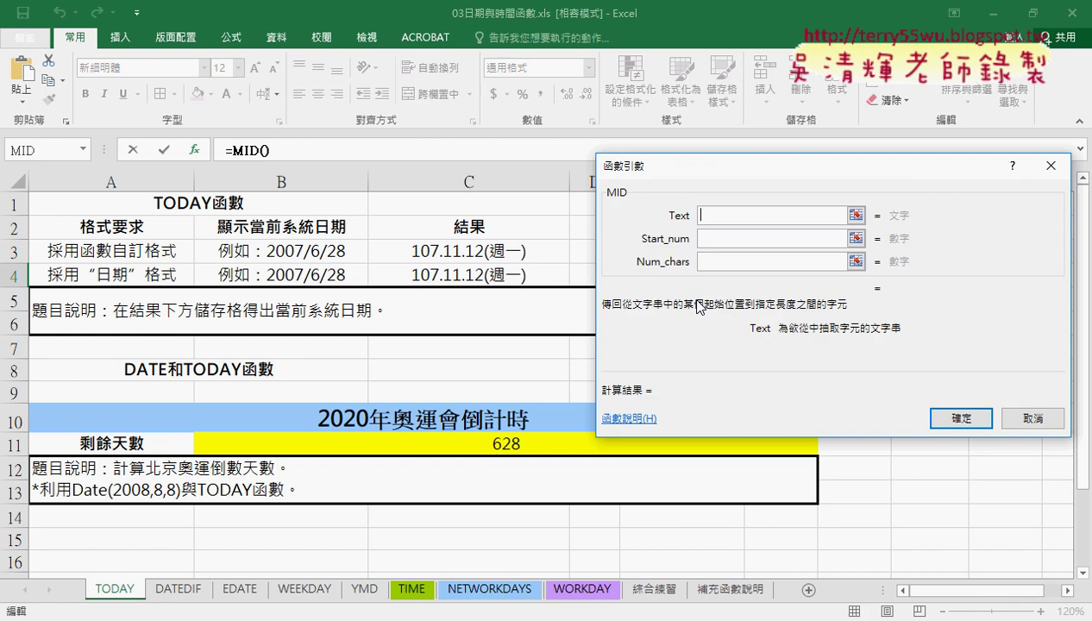
{"action": "right_click", "coordinate": [712, 213]}
{"action": "left_click", "coordinate": [740, 270]}
{"action": "key", "text": "Tab"}
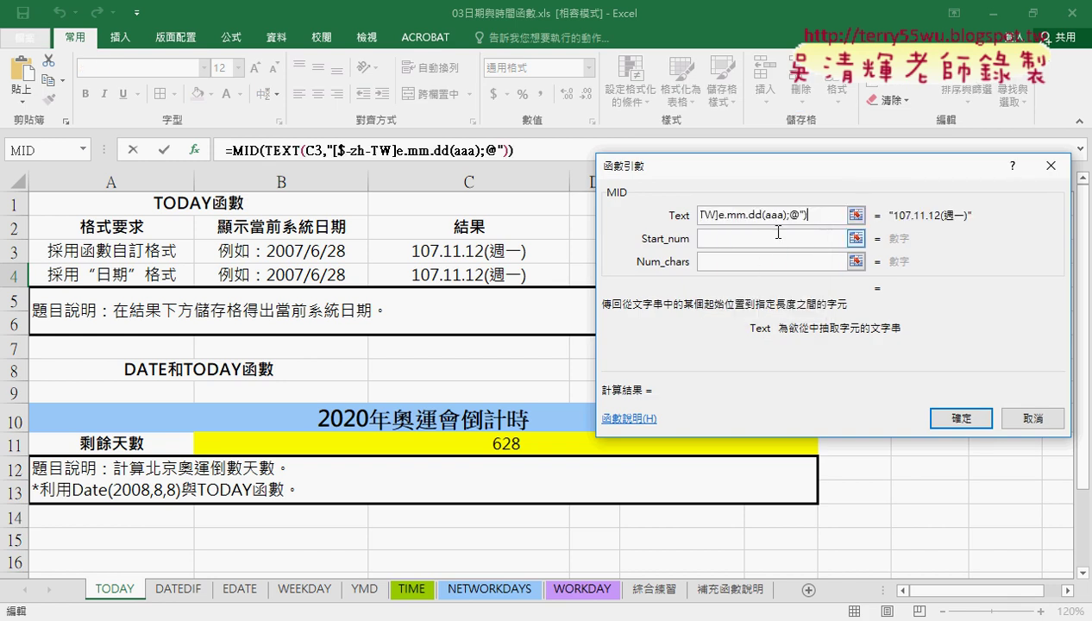
{"action": "key", "text": "shift+Tab"}
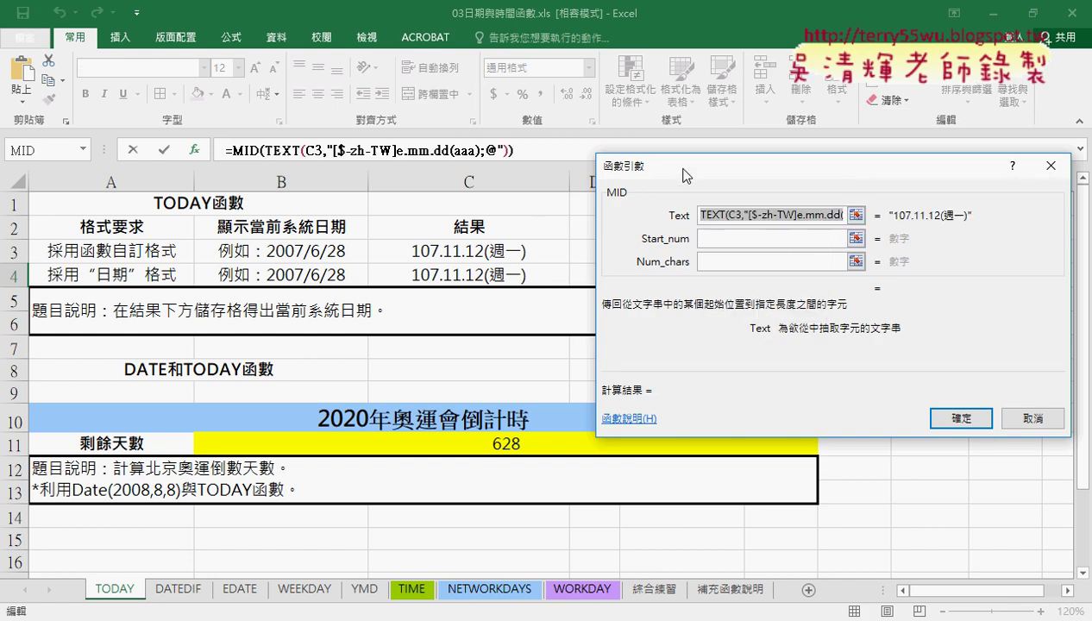
- Set MID's start to 5 and length to 2 so F4 extracts month 11
{"action": "left_click_drag", "start_coordinate": [680, 171], "coordinate": [412, 312]}
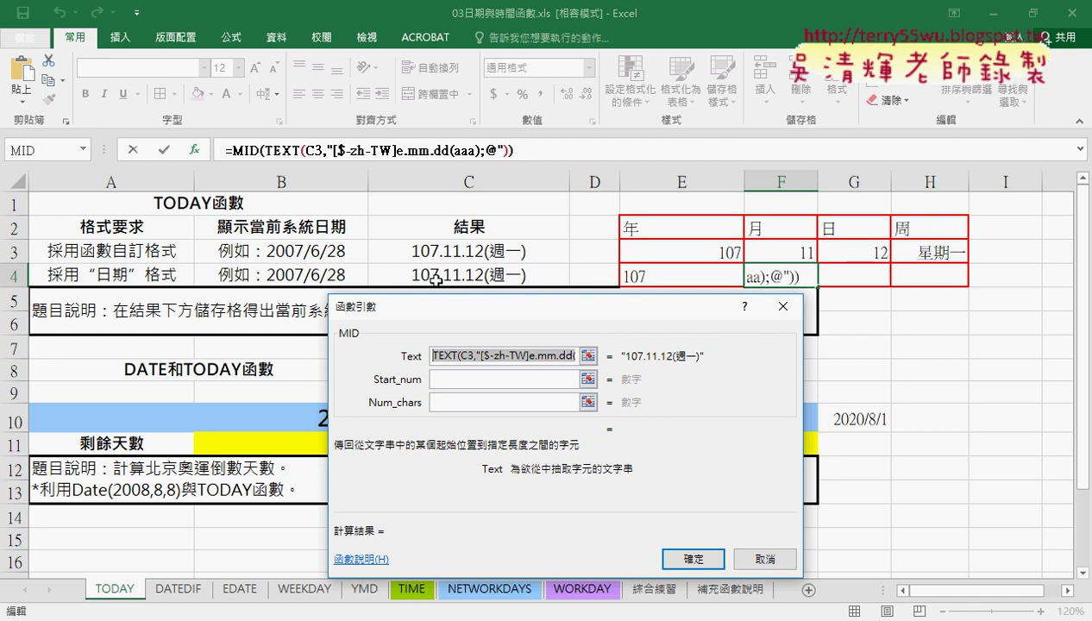
{"action": "left_click", "coordinate": [478, 383]}
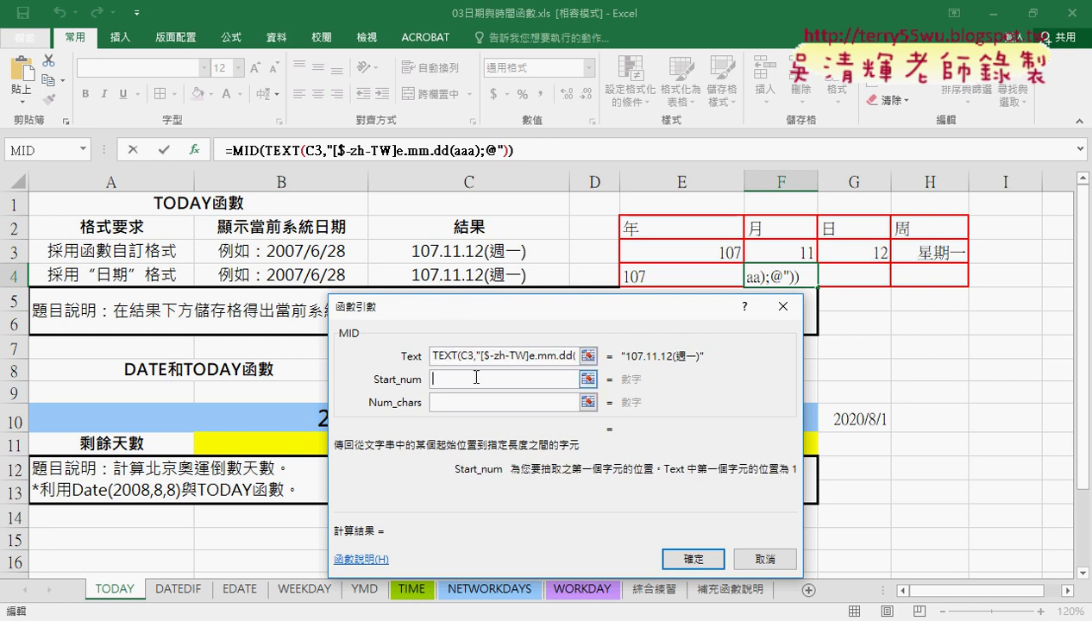
{"action": "type", "text": "5"}
{"action": "key", "text": "Tab"}
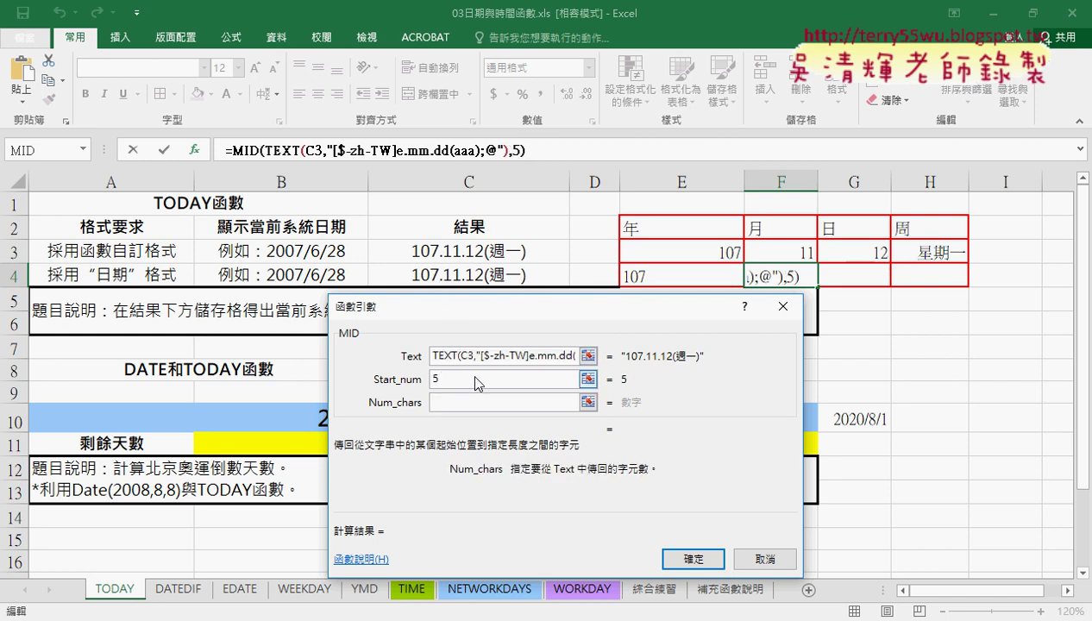
{"action": "type", "text": ",2"}
{"action": "left_click", "coordinate": [690, 557]}
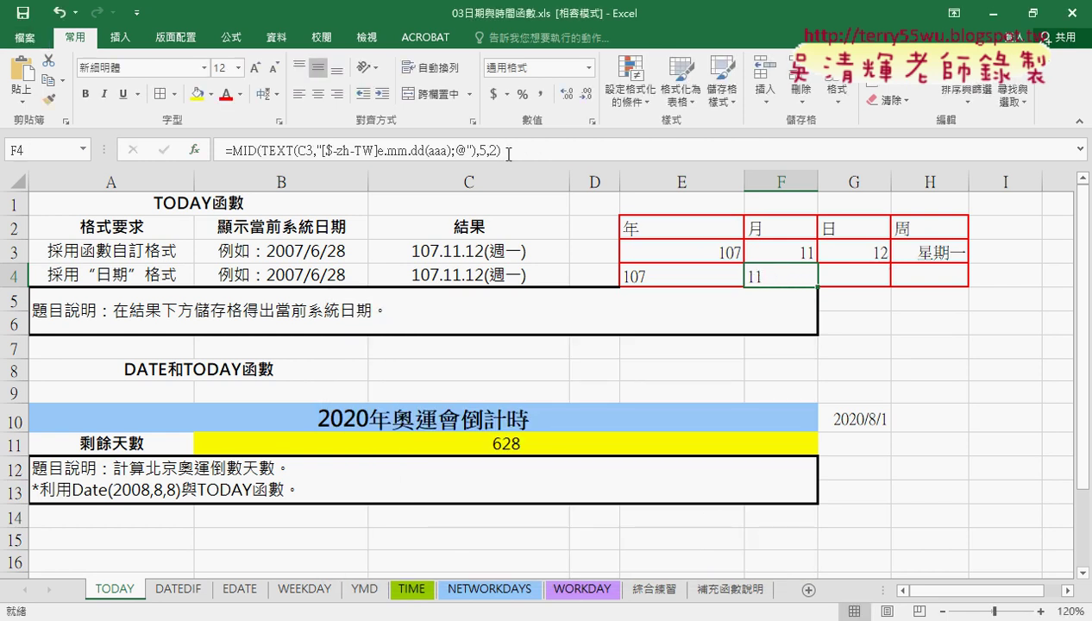
{"action": "left_click_drag", "start_coordinate": [508, 153], "coordinate": [224, 151]}
{"action": "key", "text": "ctrl+c"}
- Copy F4's MID formula into G4 and change its start position so G4 shows day 12
{"action": "left_click", "coordinate": [336, 180]}
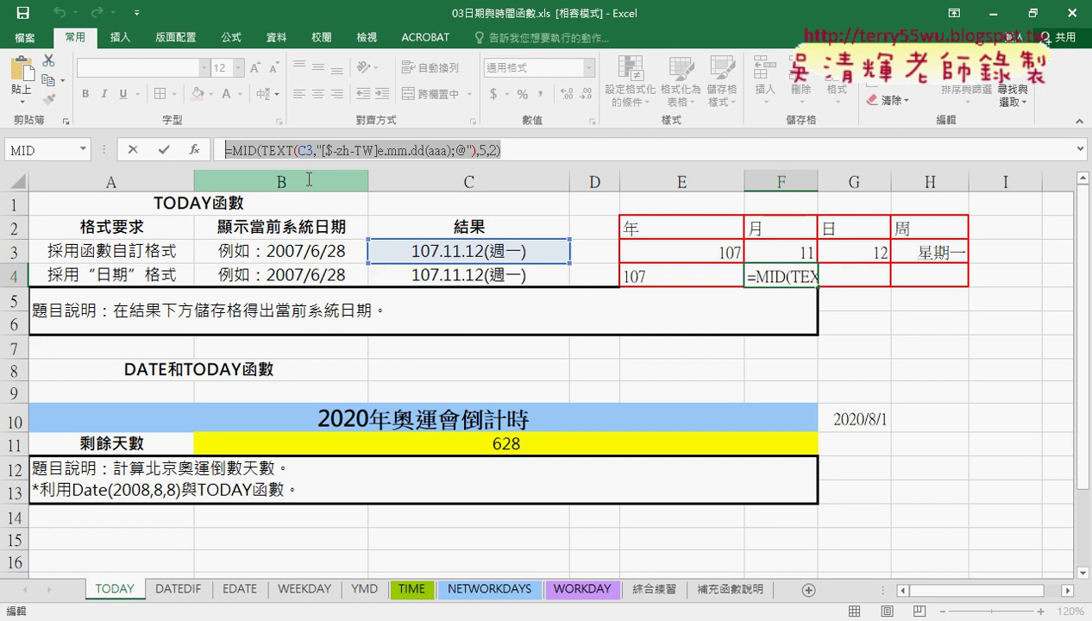
{"action": "left_click", "coordinate": [164, 150]}
{"action": "left_click", "coordinate": [854, 274]}
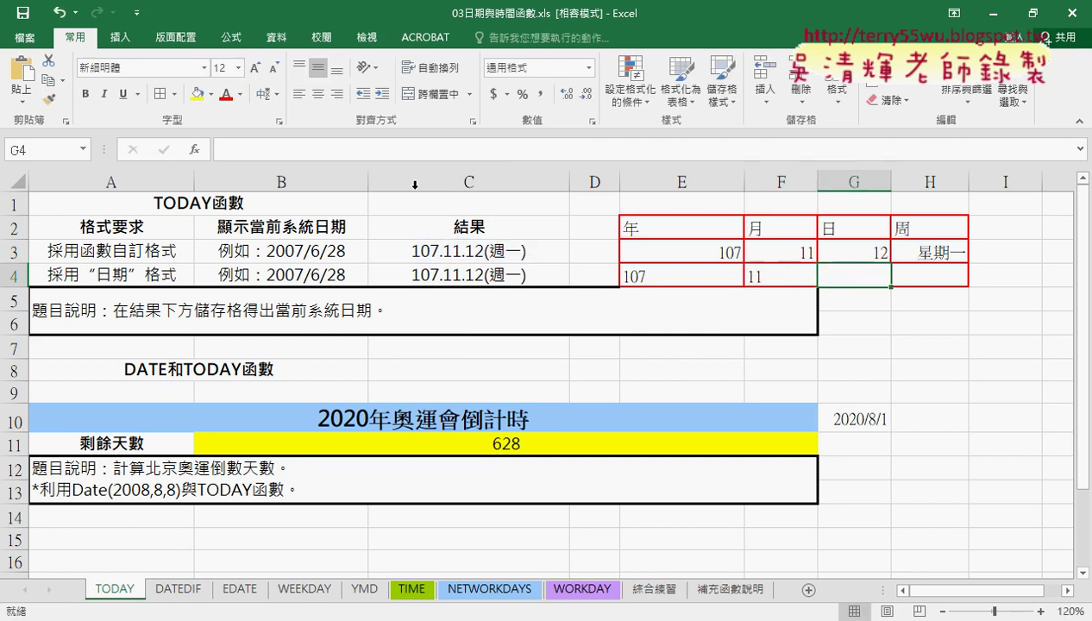
{"action": "right_click", "coordinate": [274, 149]}
{"action": "left_click", "coordinate": [309, 224]}
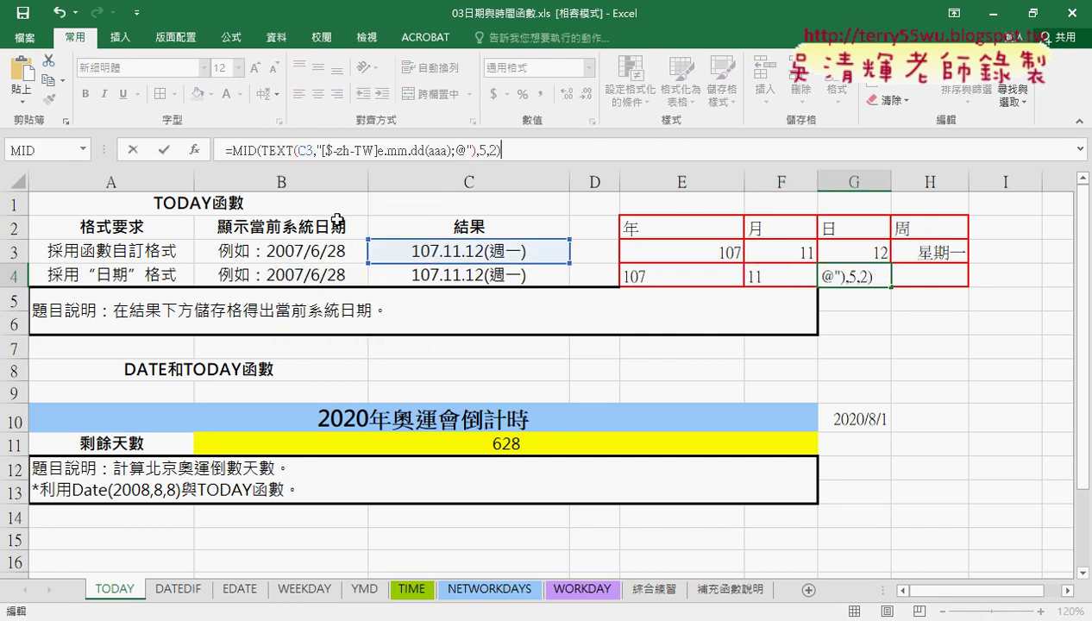
{"action": "left_click", "coordinate": [481, 150]}
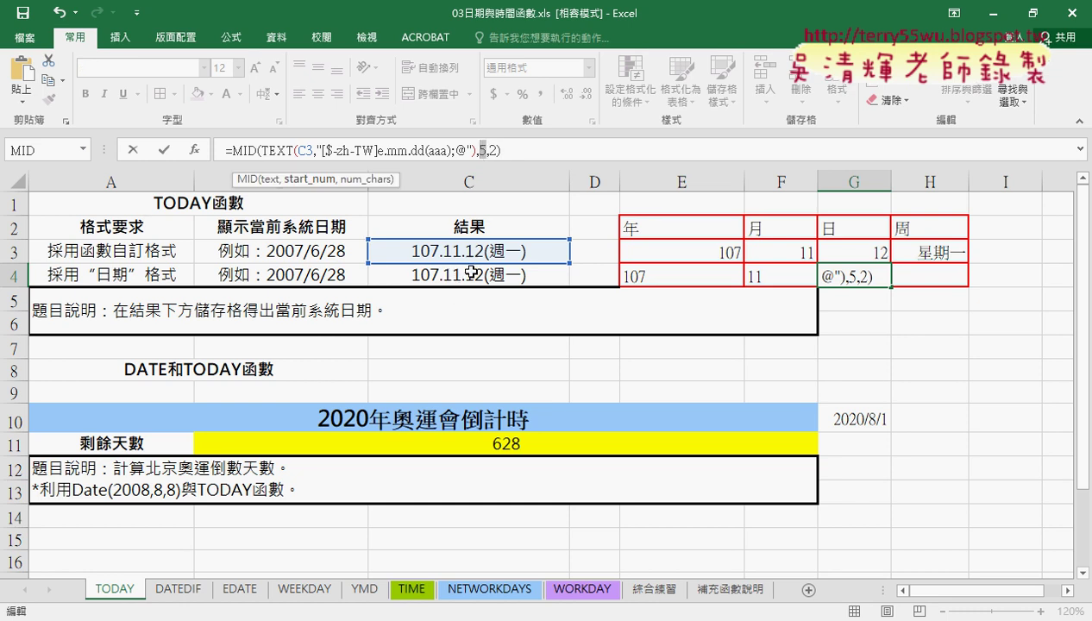
{"action": "key", "text": "Return"}
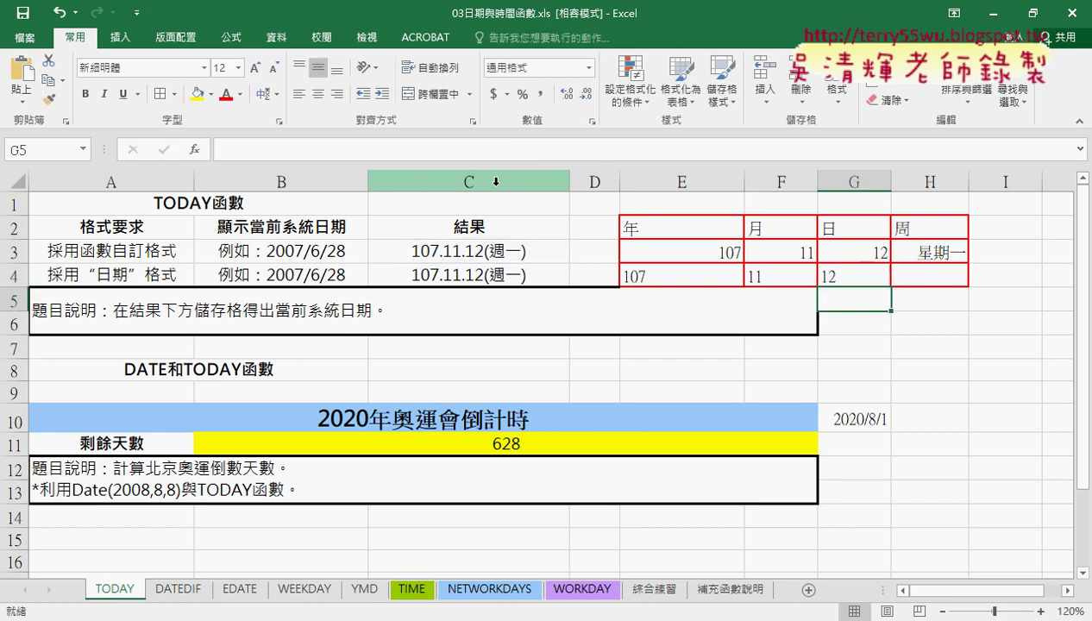
- Paste the MID formula into H4 and adjust its start position so it shows 週一
{"action": "left_click", "coordinate": [949, 278]}
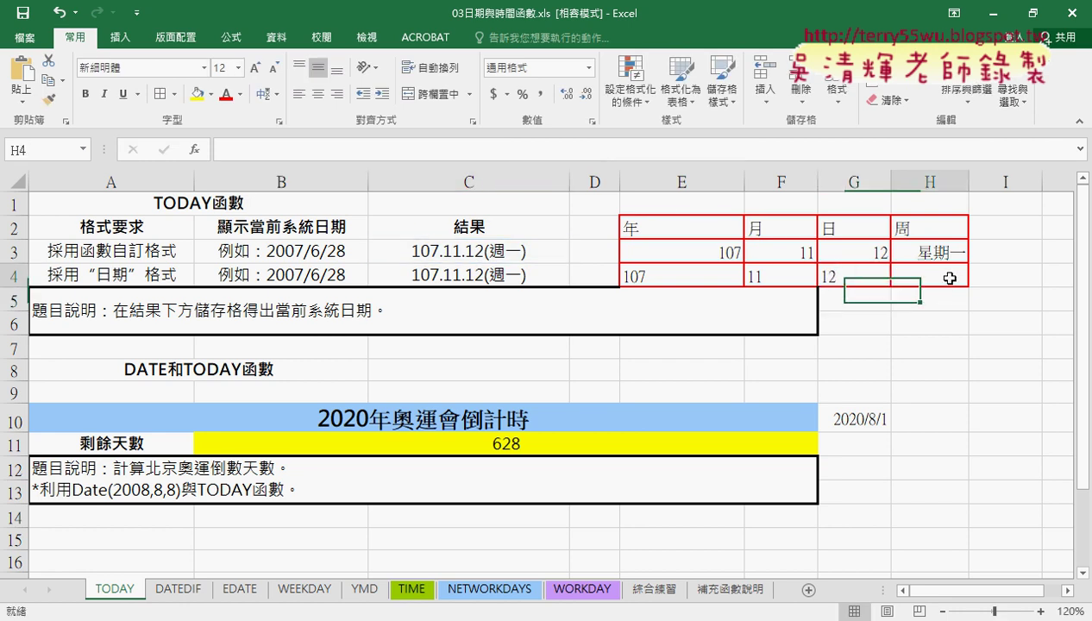
{"action": "left_click", "coordinate": [285, 151]}
{"action": "right_click", "coordinate": [285, 151]}
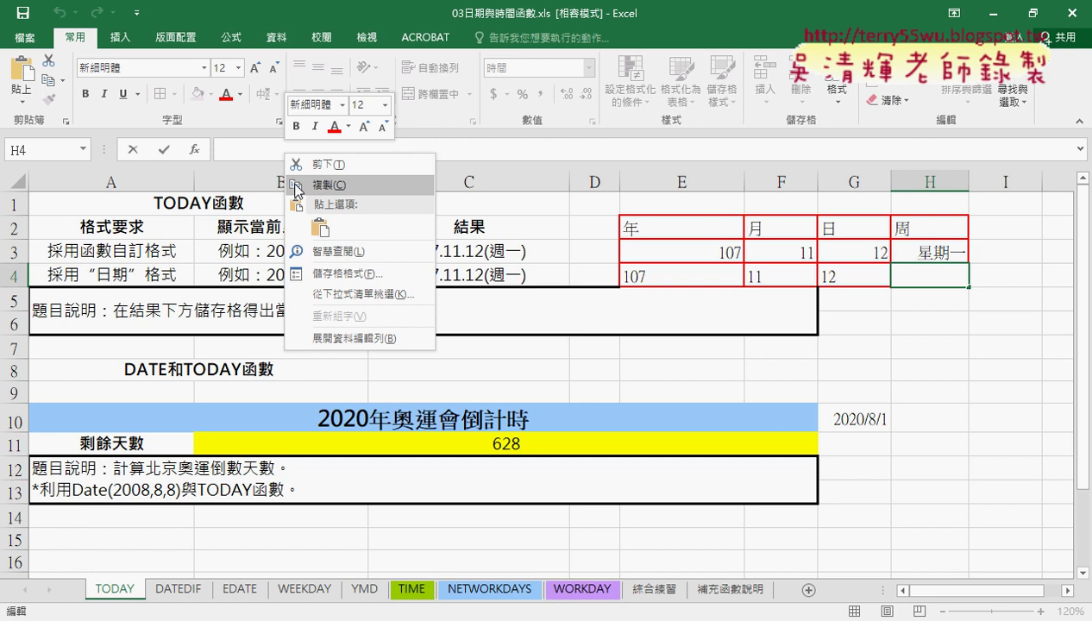
{"action": "left_click", "coordinate": [313, 222]}
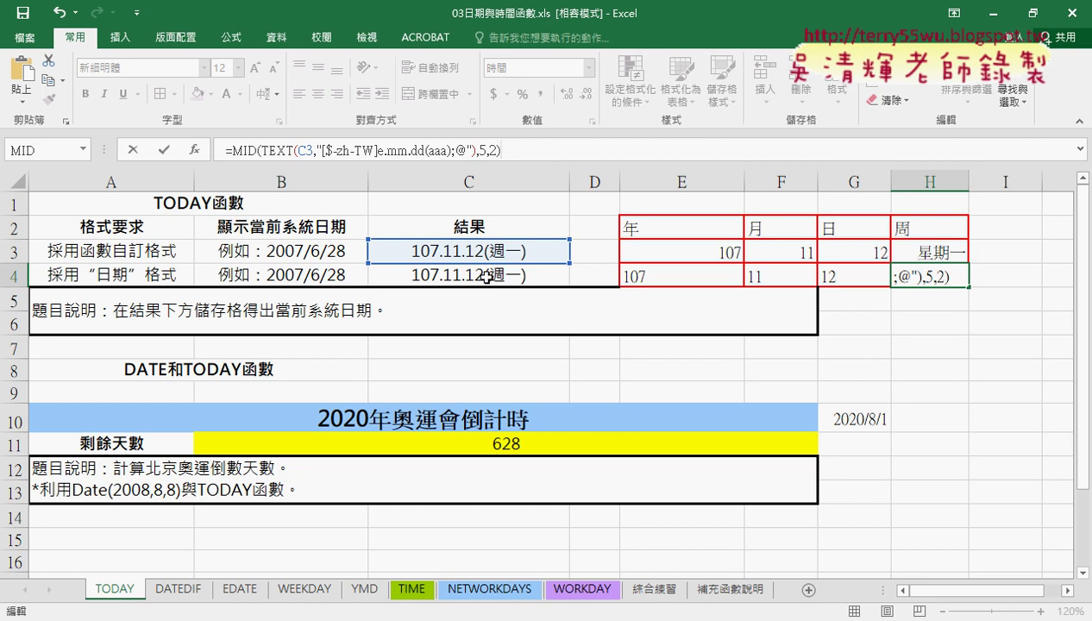
{"action": "left_click", "coordinate": [481, 152]}
{"action": "key", "text": "Return"}
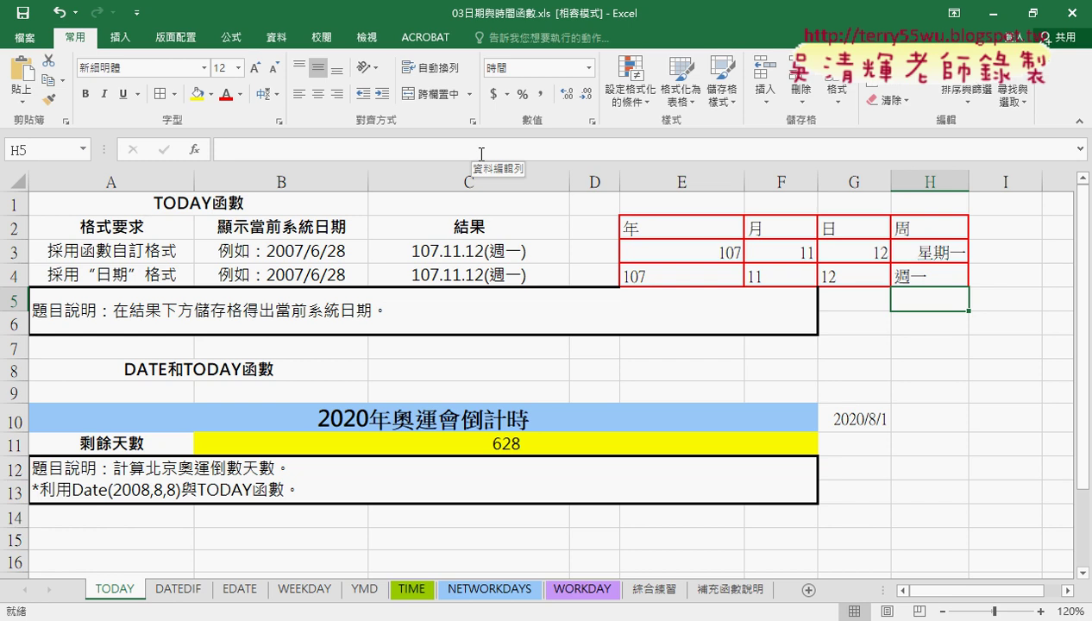
{"action": "left_click", "coordinate": [679, 257]}
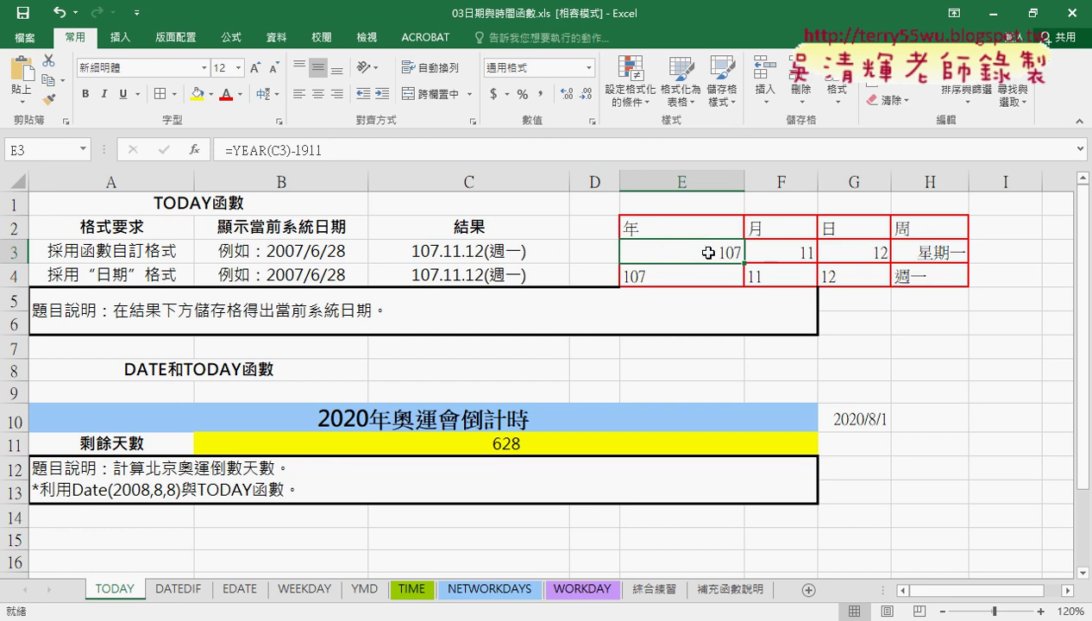
{"action": "left_click", "coordinate": [785, 255]}
{"action": "left_click", "coordinate": [858, 253]}
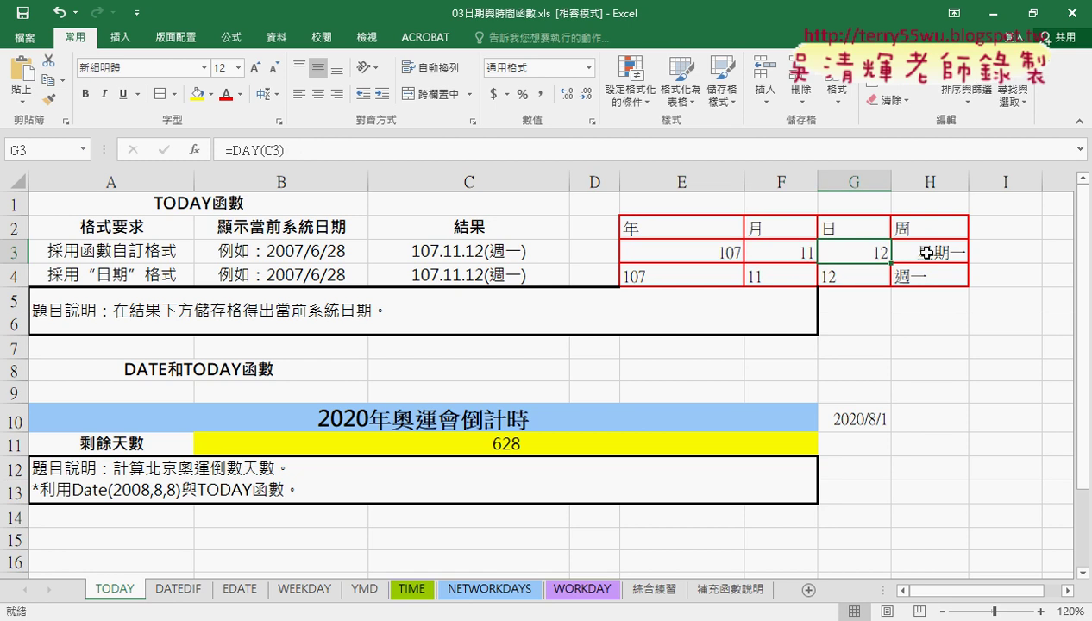
{"action": "left_click", "coordinate": [926, 253]}
{"action": "left_click", "coordinate": [696, 277]}
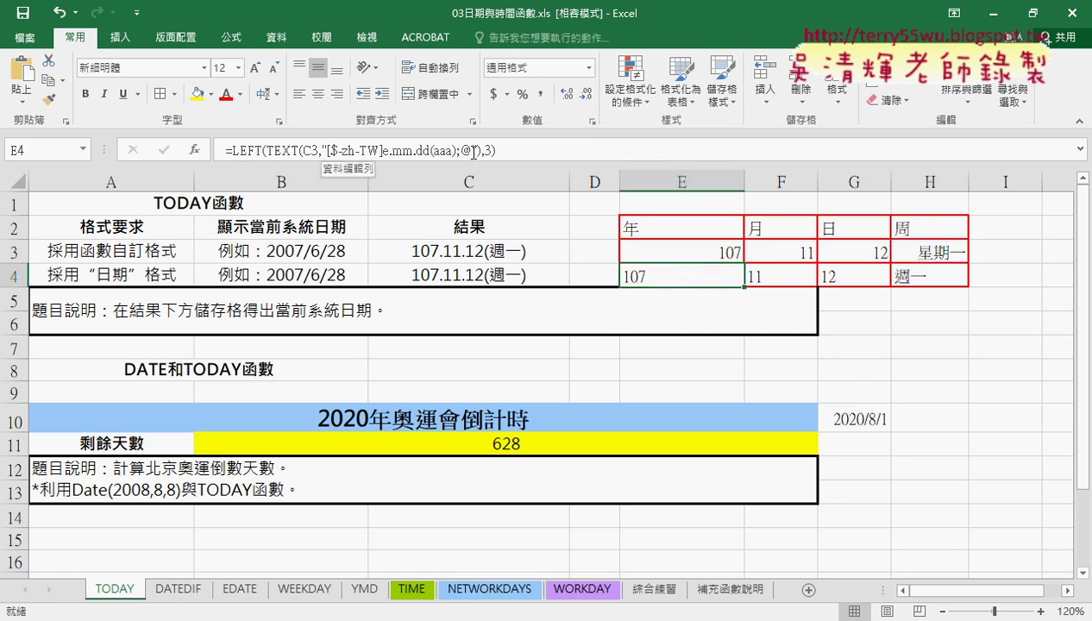
- Show Function Arguments for E4's nested TEXT: value C3, date format code, result 107
{"action": "left_click", "coordinate": [271, 151]}
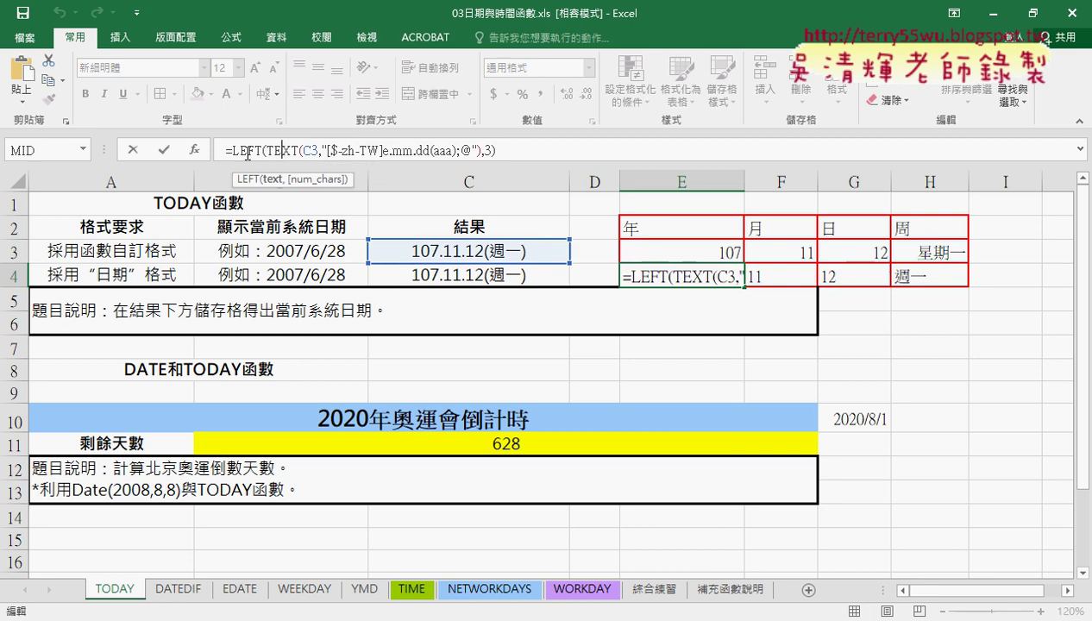
{"action": "left_click", "coordinate": [198, 151]}
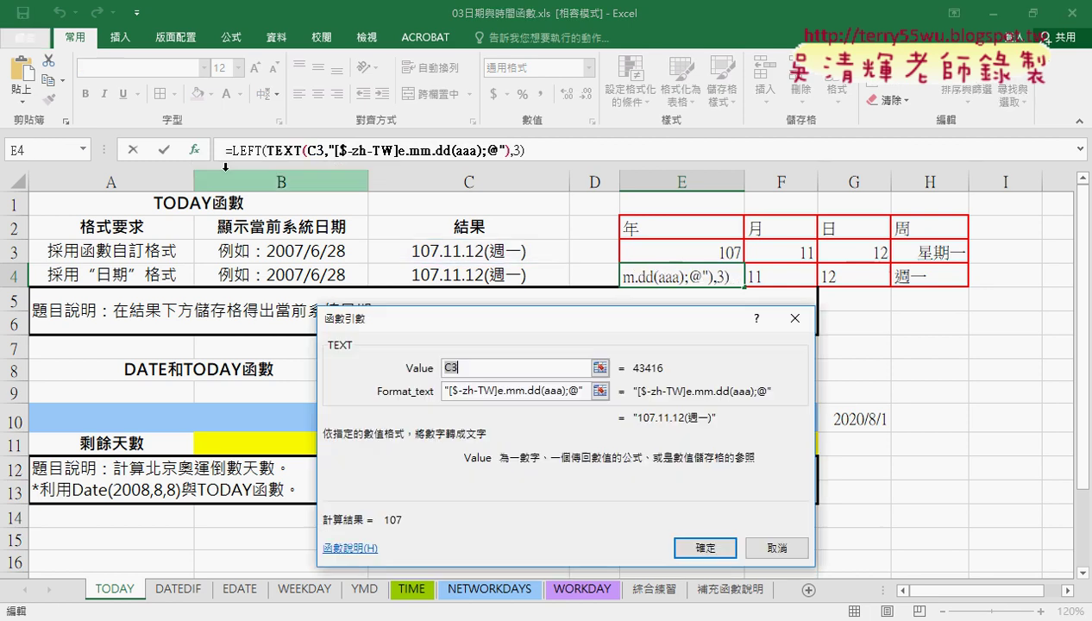
{"action": "left_click", "coordinate": [444, 393]}
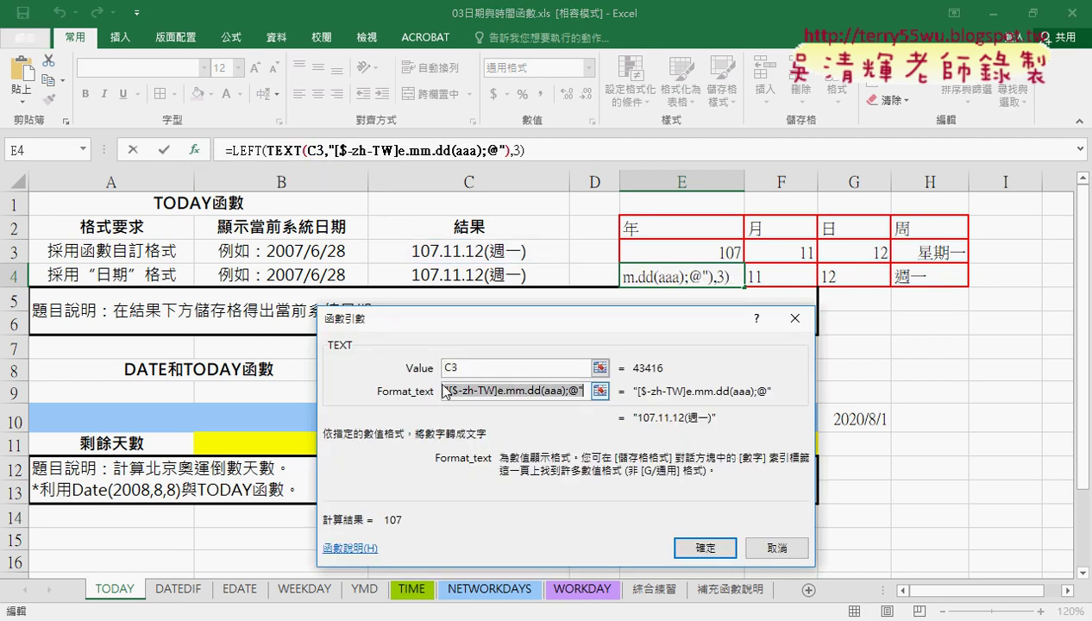